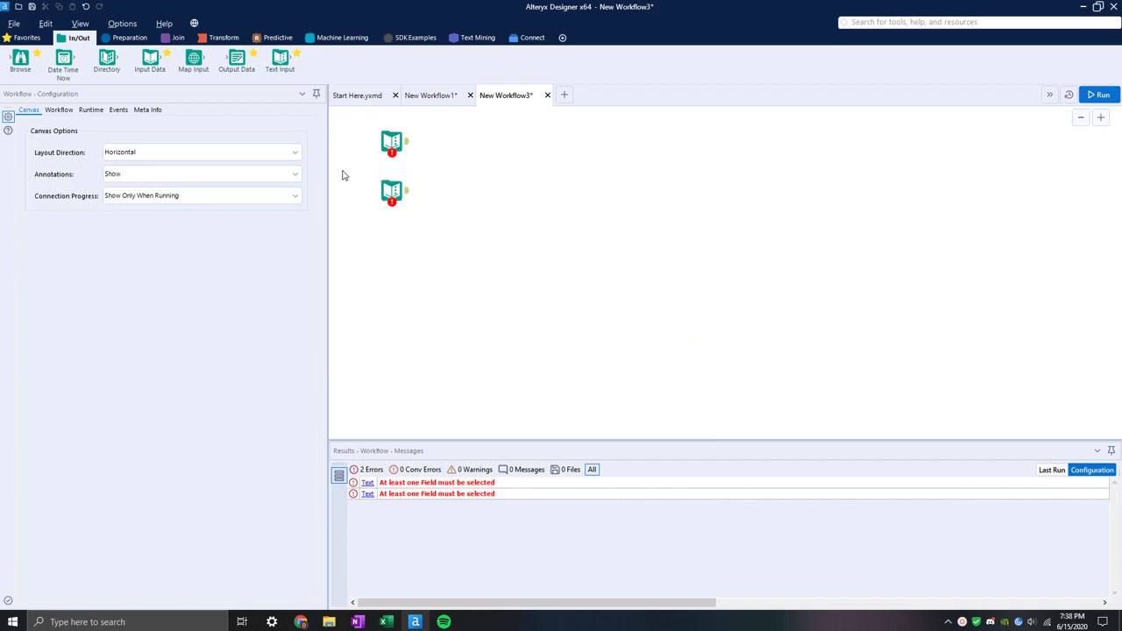
Nudge both empty Text Input tools a little lower on the canvas, keeping them stacked.
{"action": "left_click", "coordinate": [393, 143]}
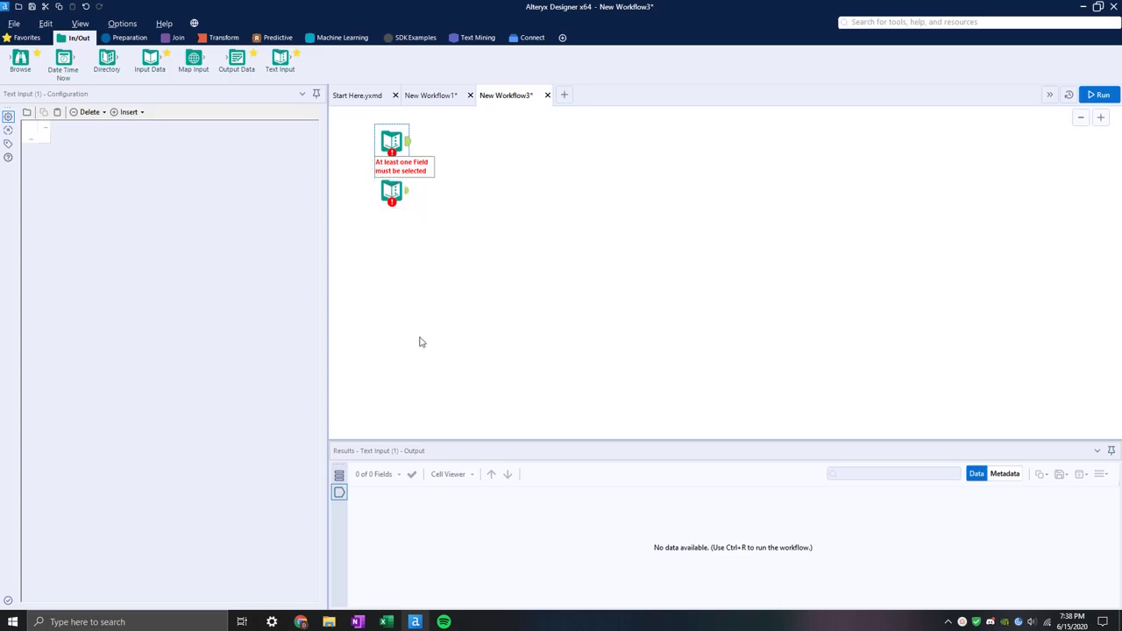
{"action": "left_click_drag", "start_coordinate": [383, 189], "coordinate": [387, 210]}
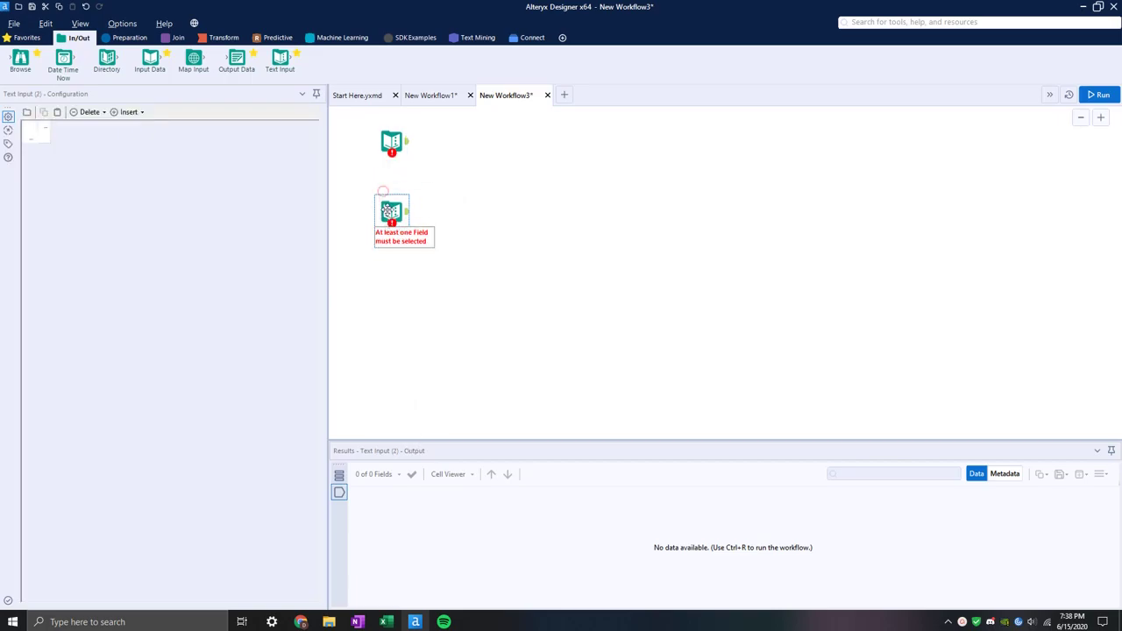
{"action": "left_click_drag", "start_coordinate": [391, 141], "coordinate": [390, 155]}
Copy the State and 2 Letter Ticker table from Excel's Book2 State Codes sheet, then minimize Excel.
{"action": "mouse_move", "coordinate": [397, 620]}
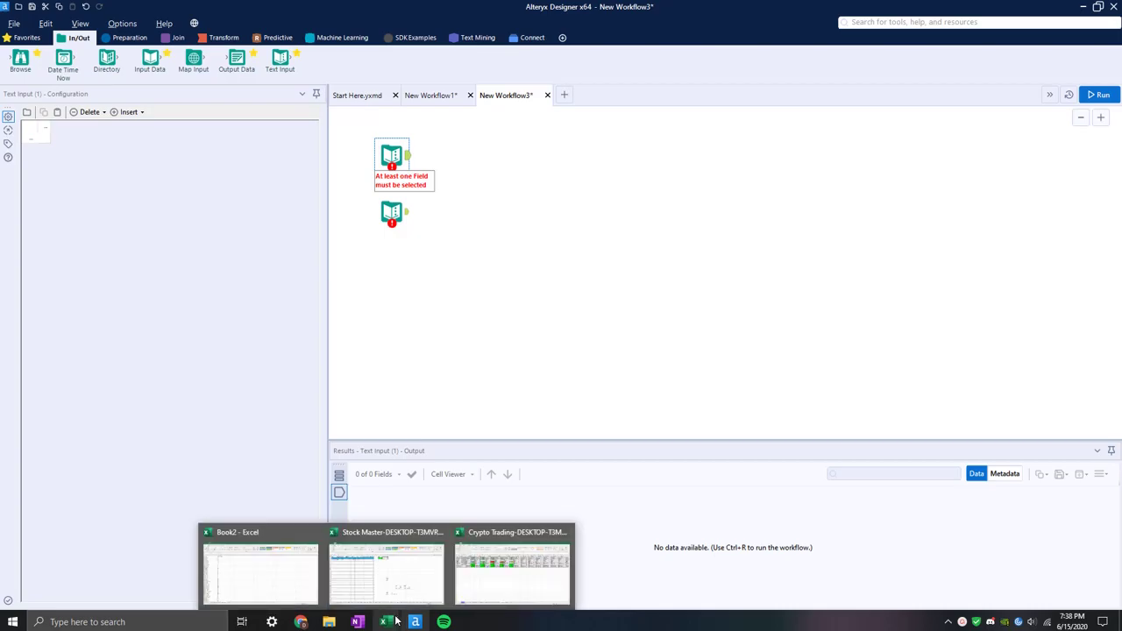
{"action": "left_click", "coordinate": [291, 571]}
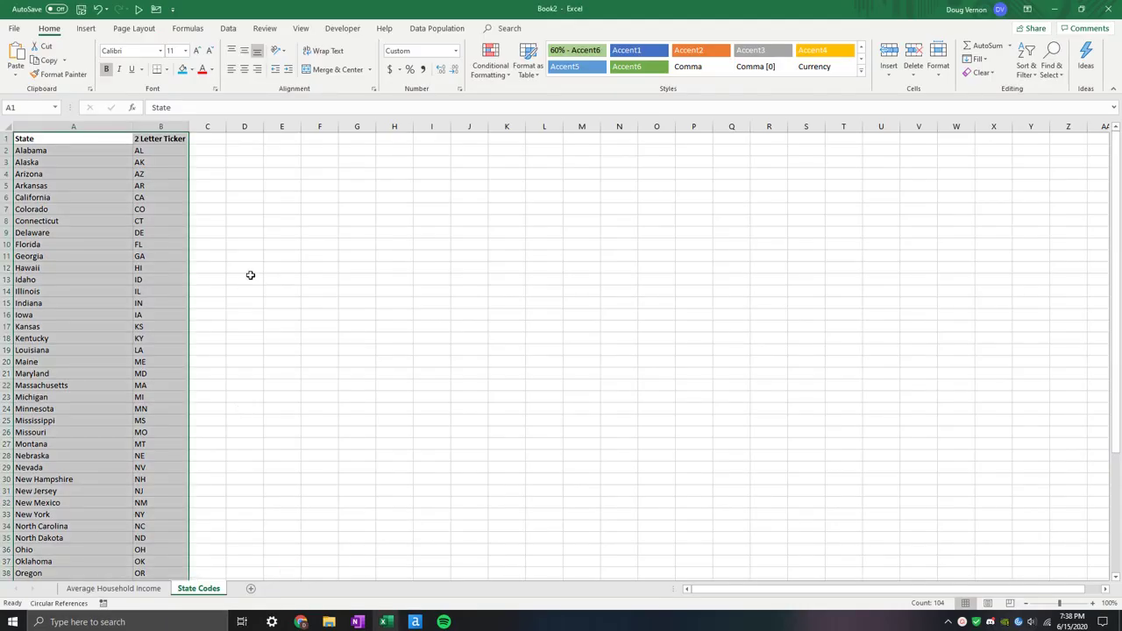
{"action": "left_click", "coordinate": [95, 135]}
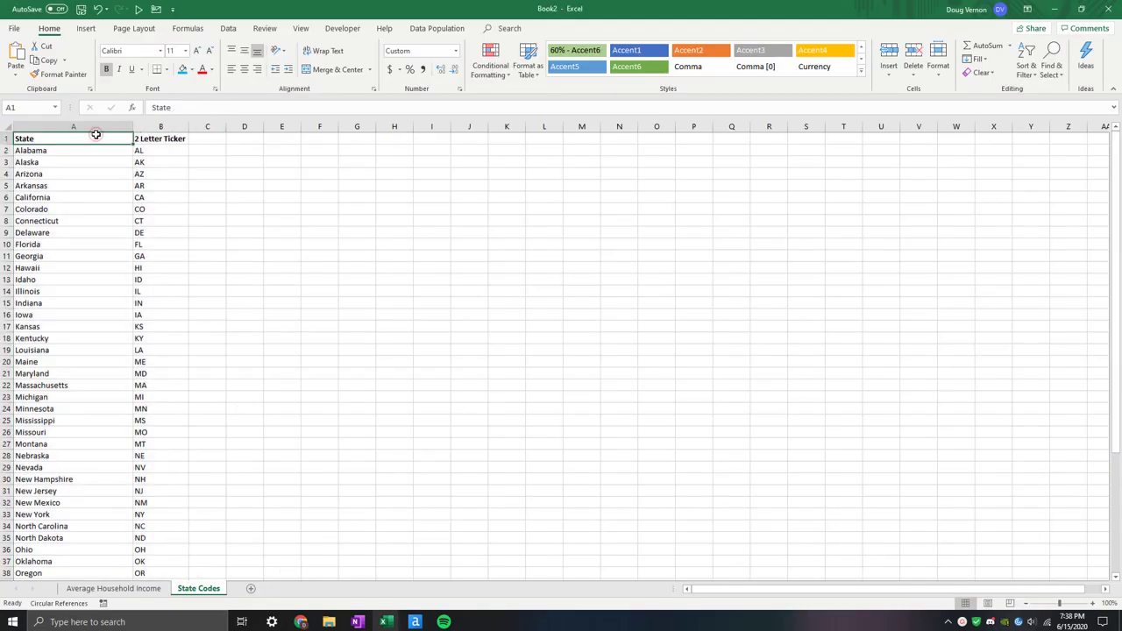
{"action": "key", "text": "shift+Right"}
{"action": "key", "text": "ctrl+shift+Down"}
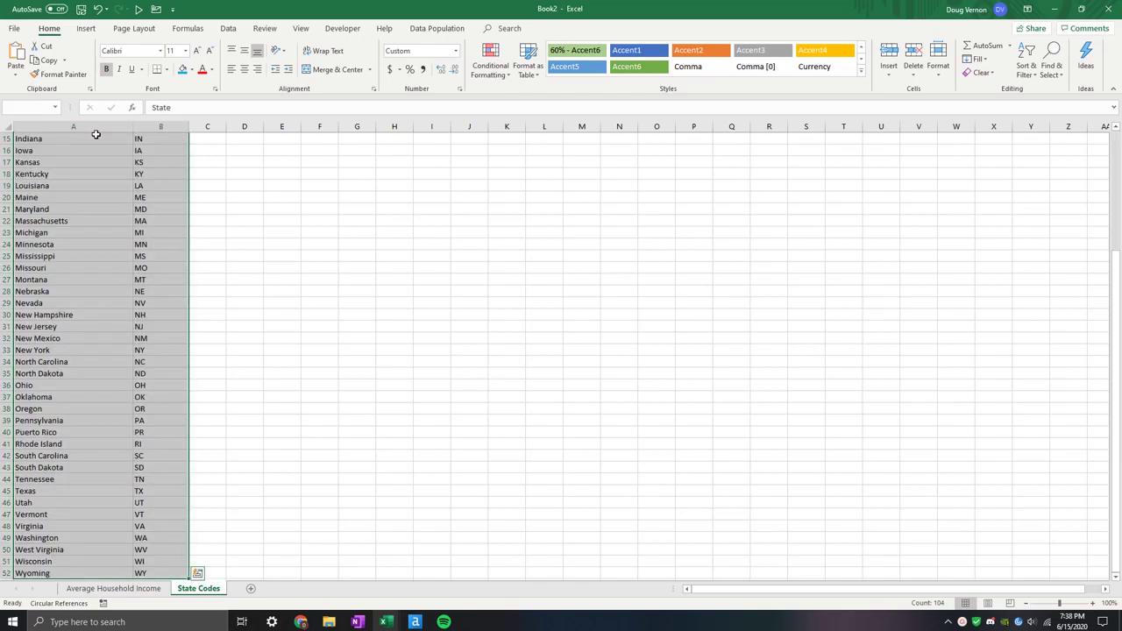
{"action": "key", "text": "ctrl+c"}
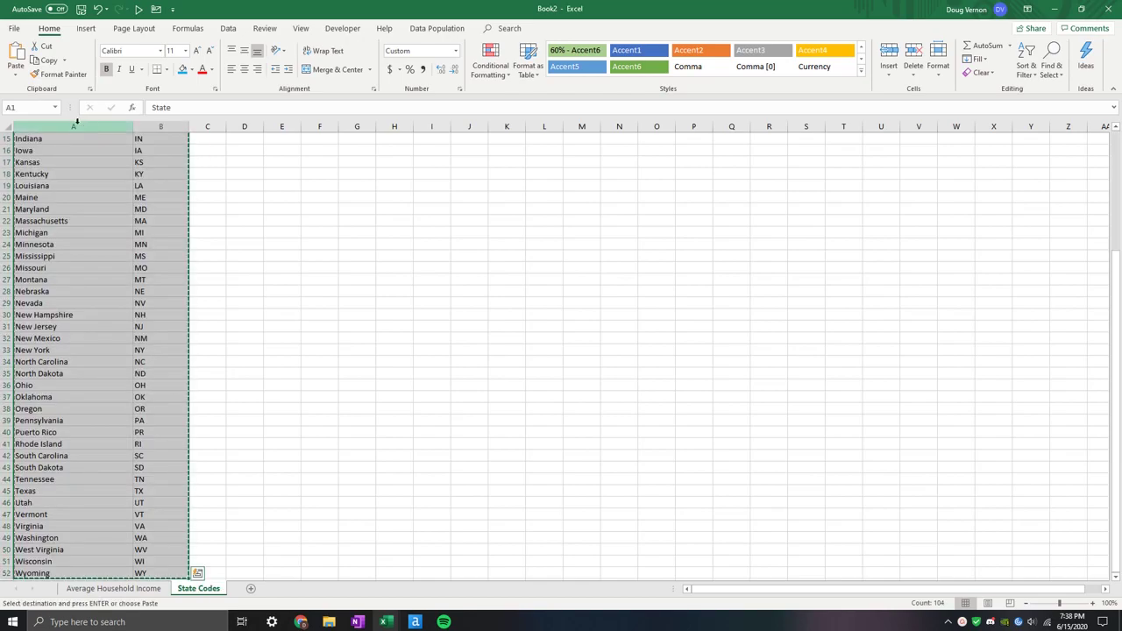
{"action": "scroll", "coordinate": [65, 444], "scroll_direction": "up", "scroll_amount": 3}
{"action": "scroll", "coordinate": [66, 444], "scroll_direction": "up", "scroll_amount": 2}
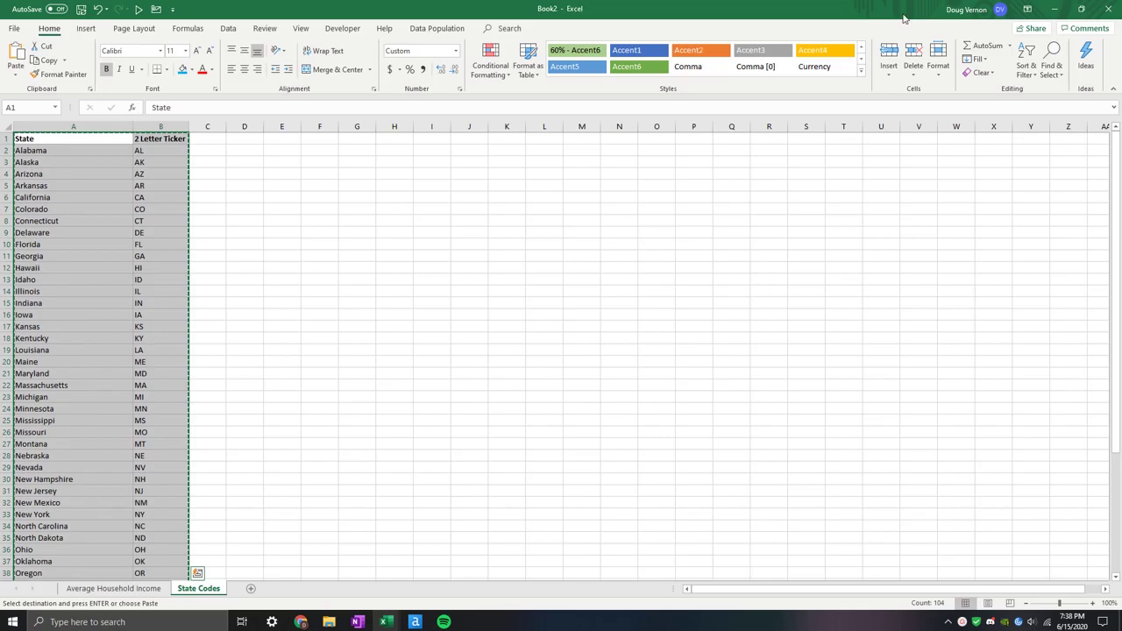
{"action": "left_click", "coordinate": [1055, 9]}
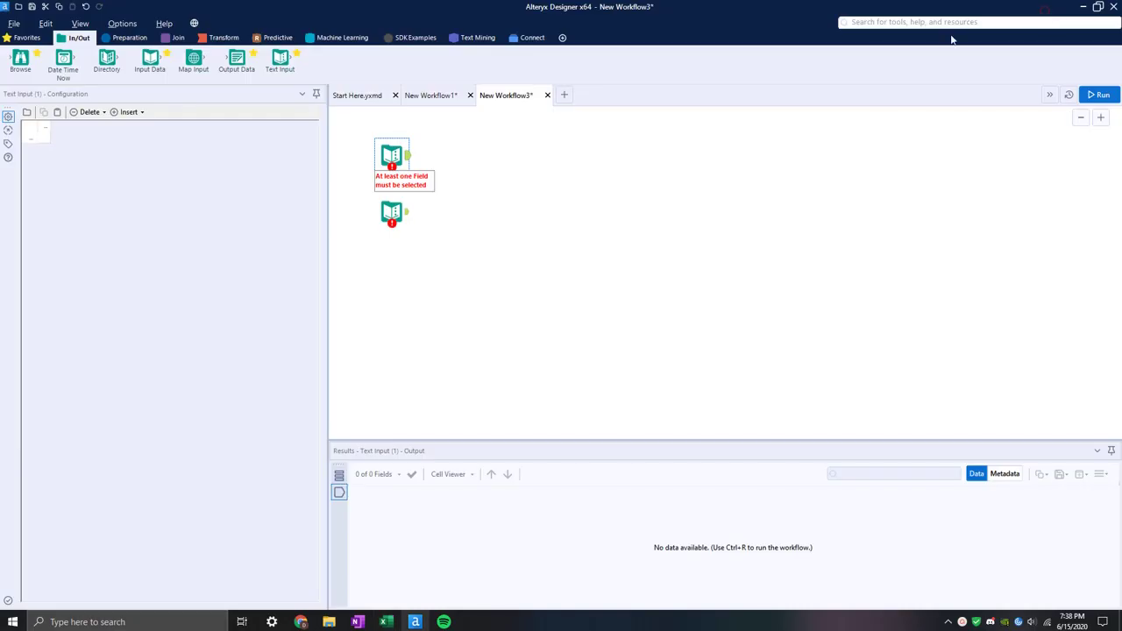
Paste the state names and two-letter codes into the upper Text Input and widen its State column.
{"action": "left_click", "coordinate": [45, 131]}
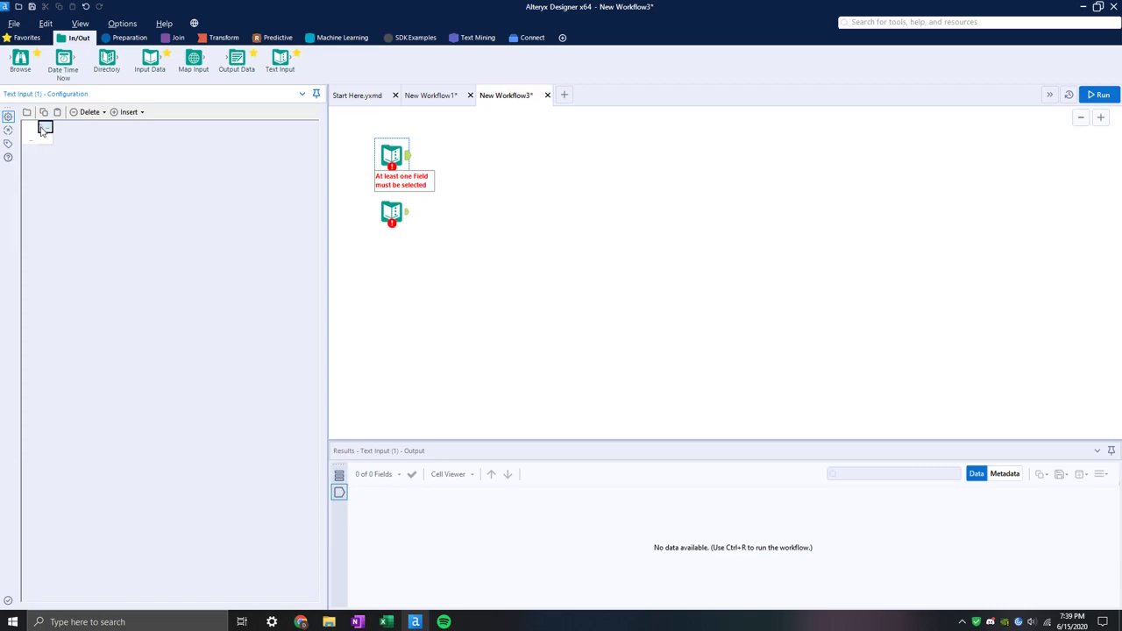
{"action": "key", "text": "ctrl+v"}
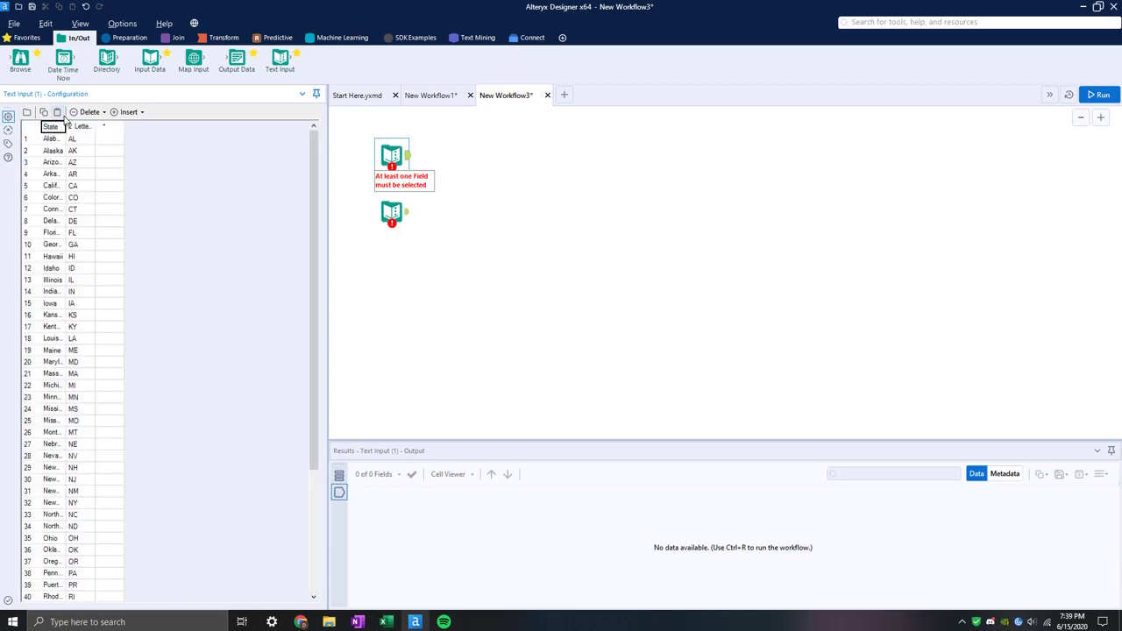
{"action": "left_click", "coordinate": [65, 140]}
{"action": "left_click_drag", "start_coordinate": [65, 125], "coordinate": [120, 126]}
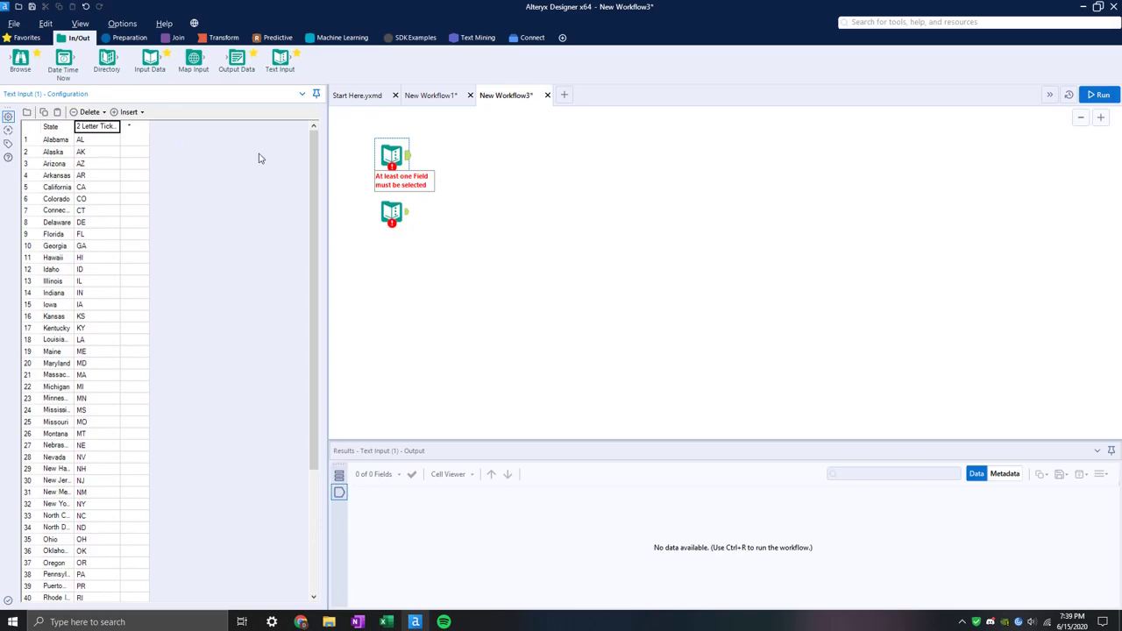
{"action": "left_click", "coordinate": [394, 206]}
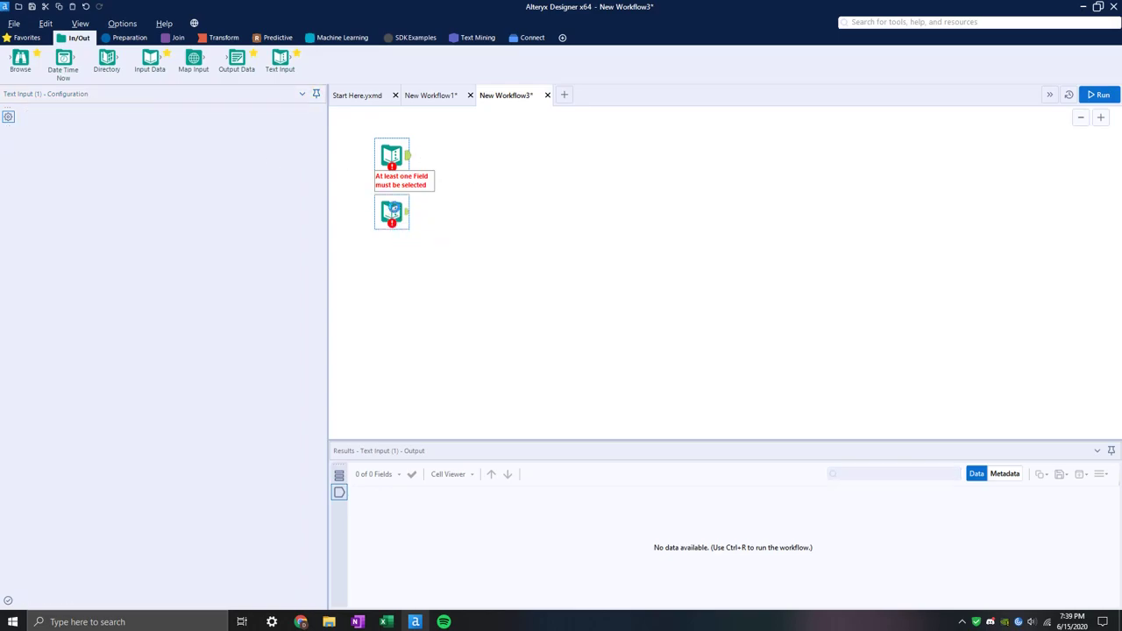
Copy the State and Average Household Income table from Excel's Average Household Income sheet.
{"action": "mouse_move", "coordinate": [385, 619]}
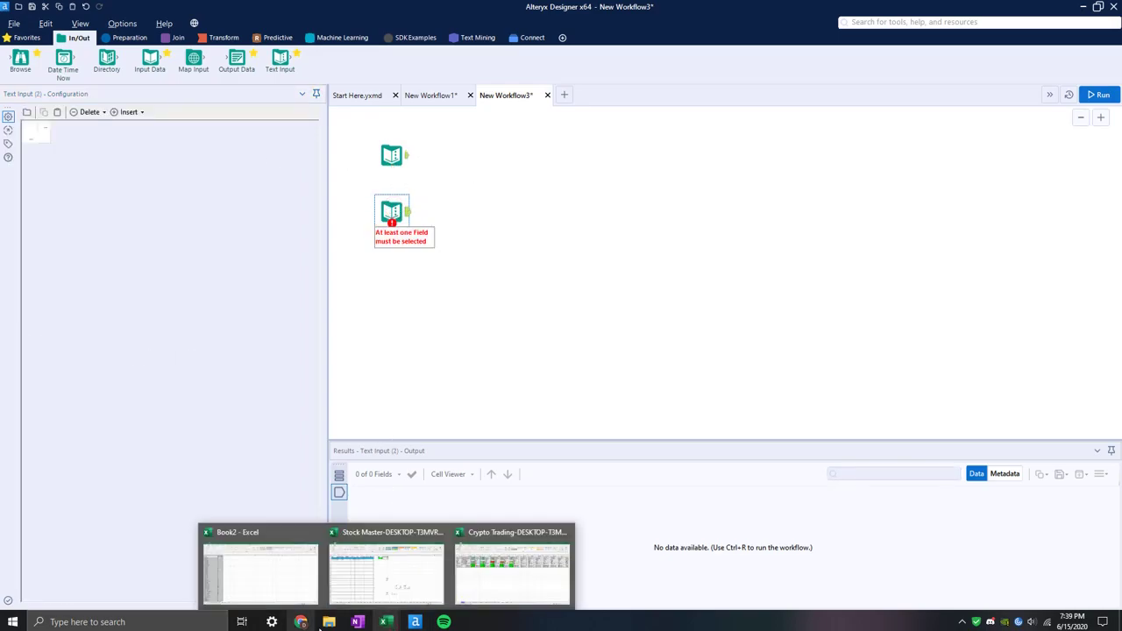
{"action": "left_click", "coordinate": [232, 576]}
{"action": "left_click", "coordinate": [113, 588]}
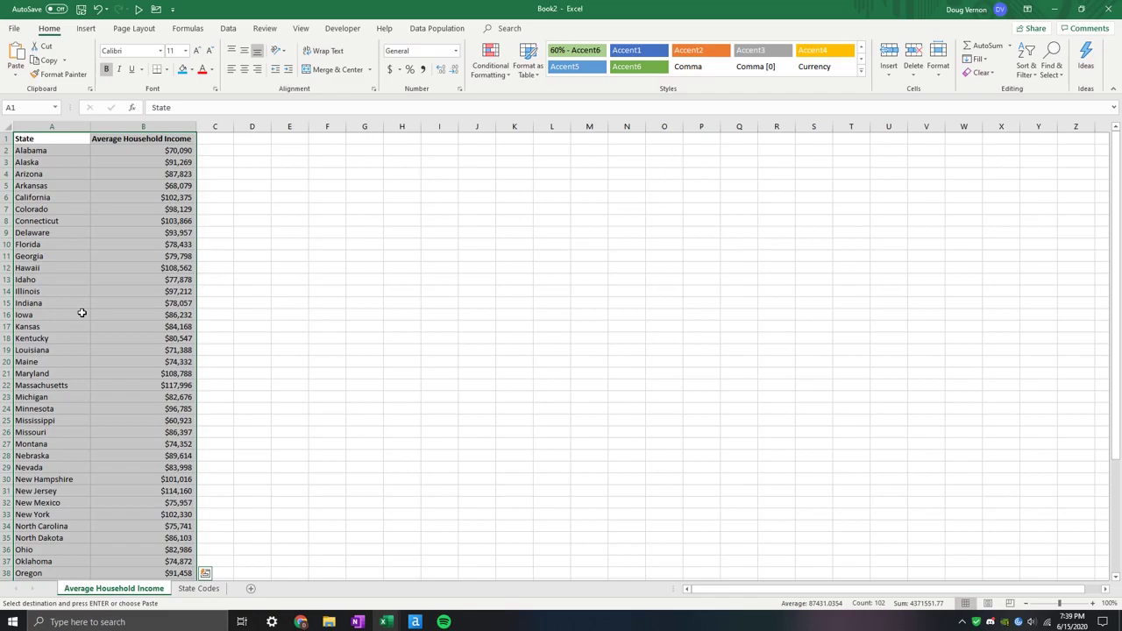
{"action": "key", "text": "ctrl+c"}
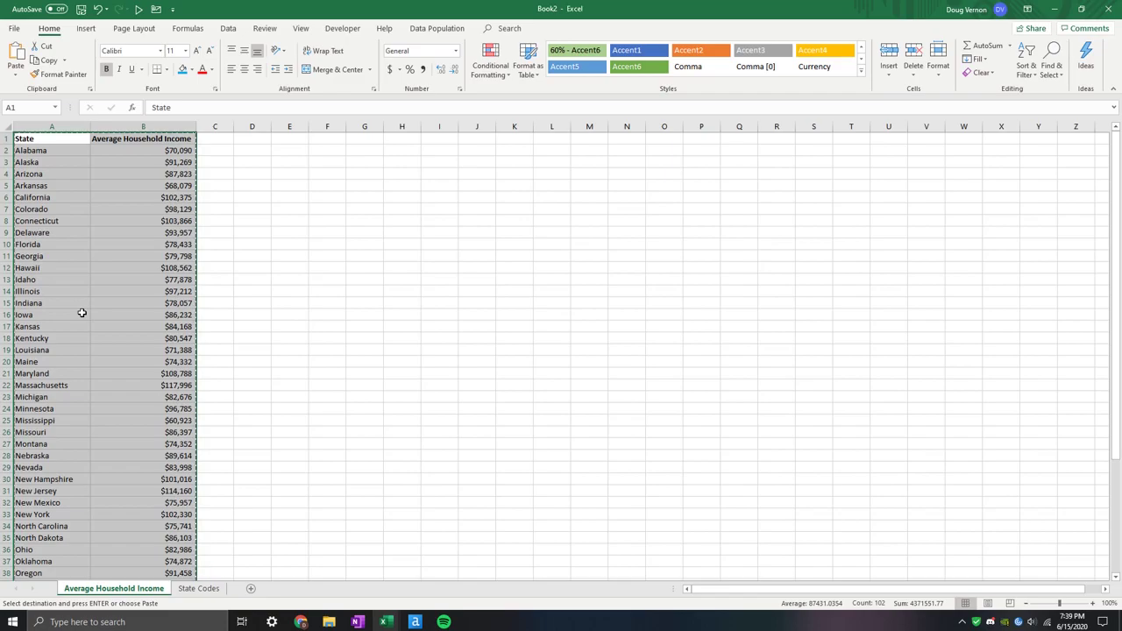
Paste the state and average household income data into the second Text Input's grid.
{"action": "left_click", "coordinate": [415, 621]}
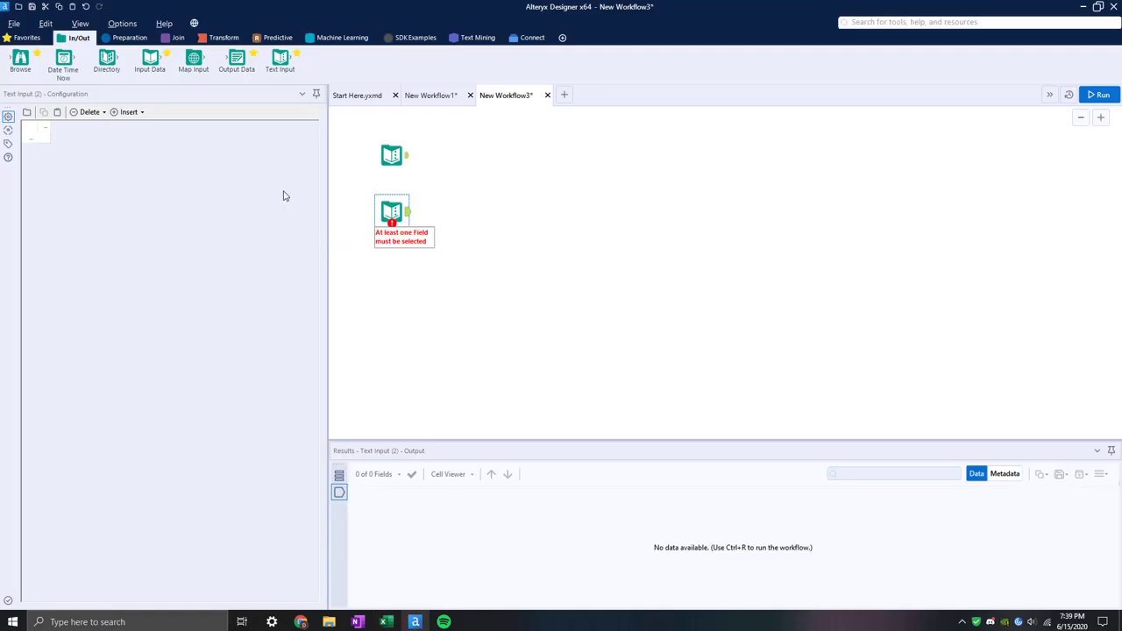
{"action": "left_click", "coordinate": [42, 129]}
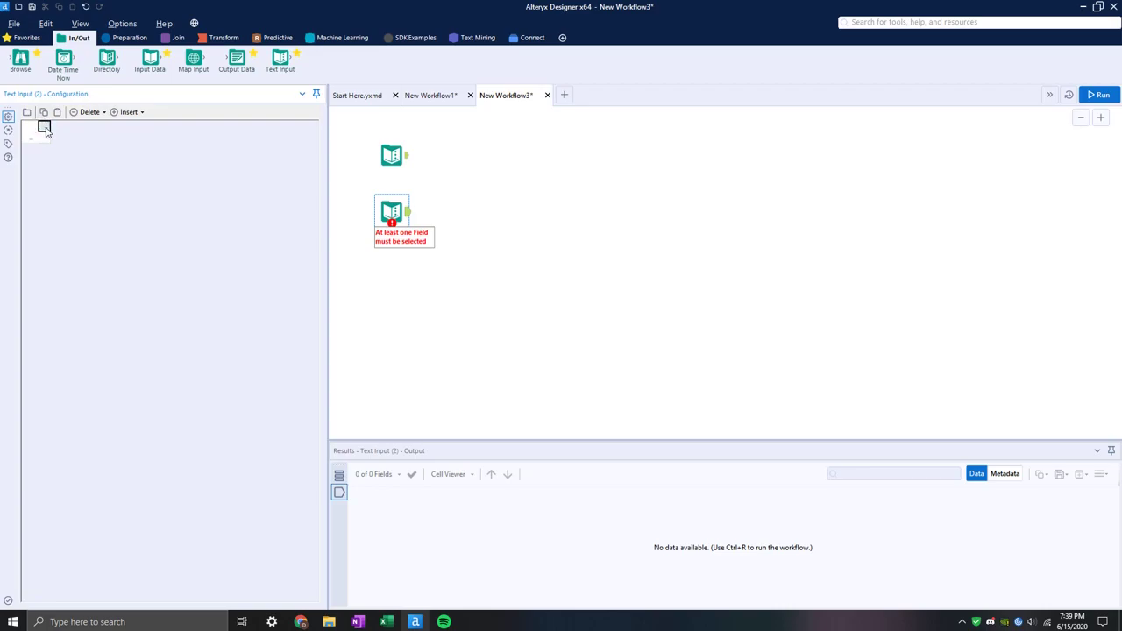
{"action": "key", "text": "ctrl+v"}
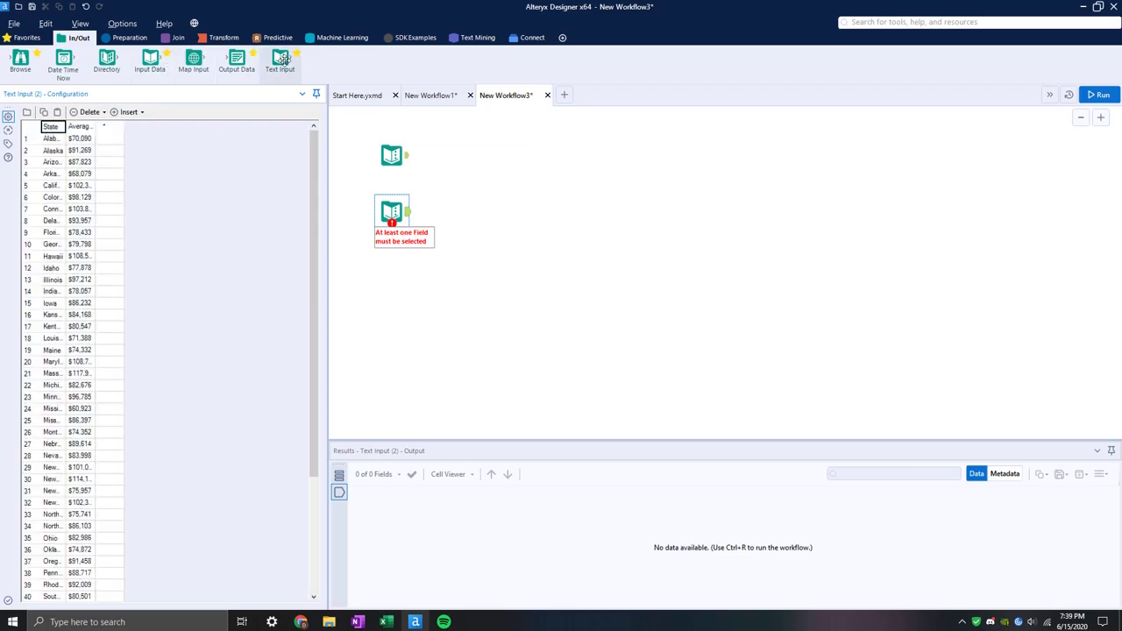
Add a trial third Text Input with the pasted income data, then delete it.
{"action": "left_click_drag", "start_coordinate": [280, 59], "coordinate": [386, 276]}
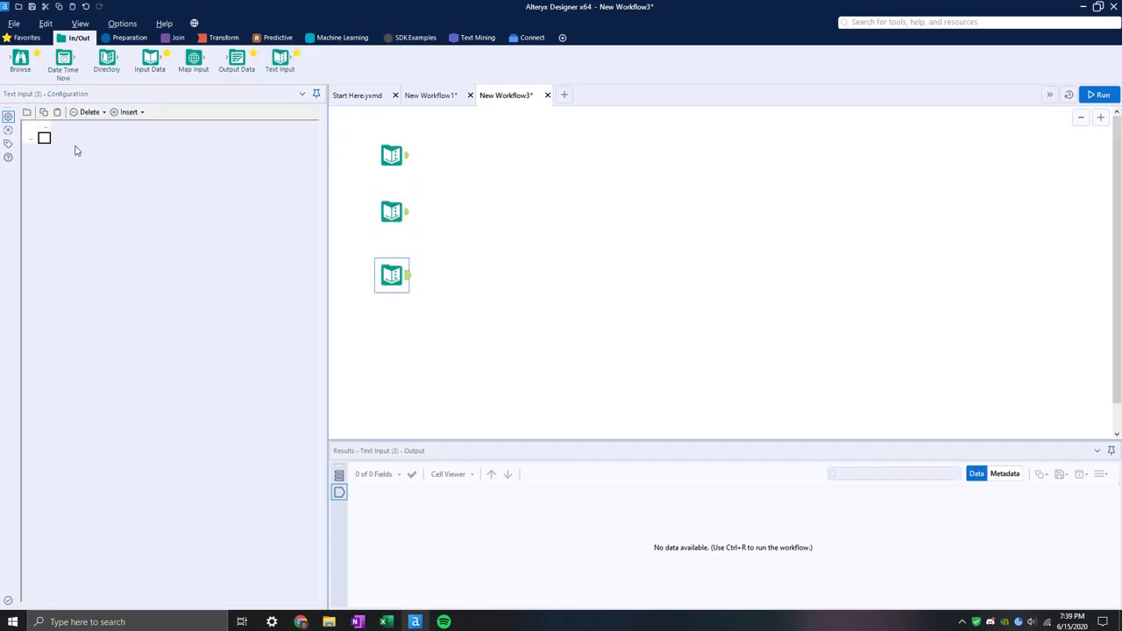
{"action": "left_click", "coordinate": [44, 139]}
{"action": "key", "text": "ctrl+v"}
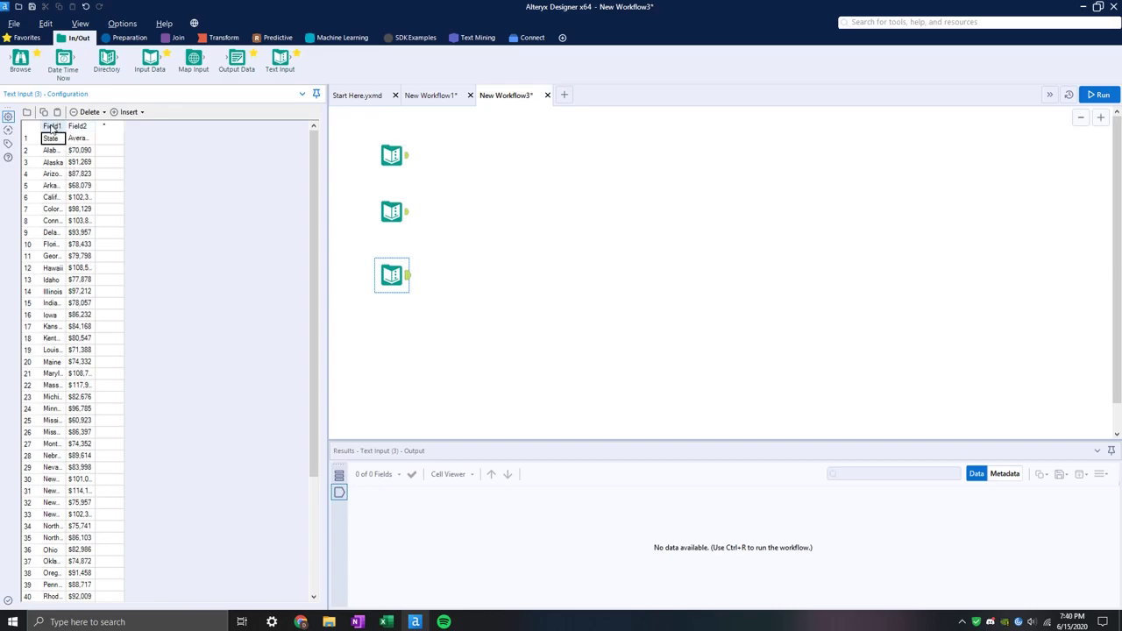
{"action": "left_click_drag", "start_coordinate": [51, 125], "coordinate": [77, 125]}
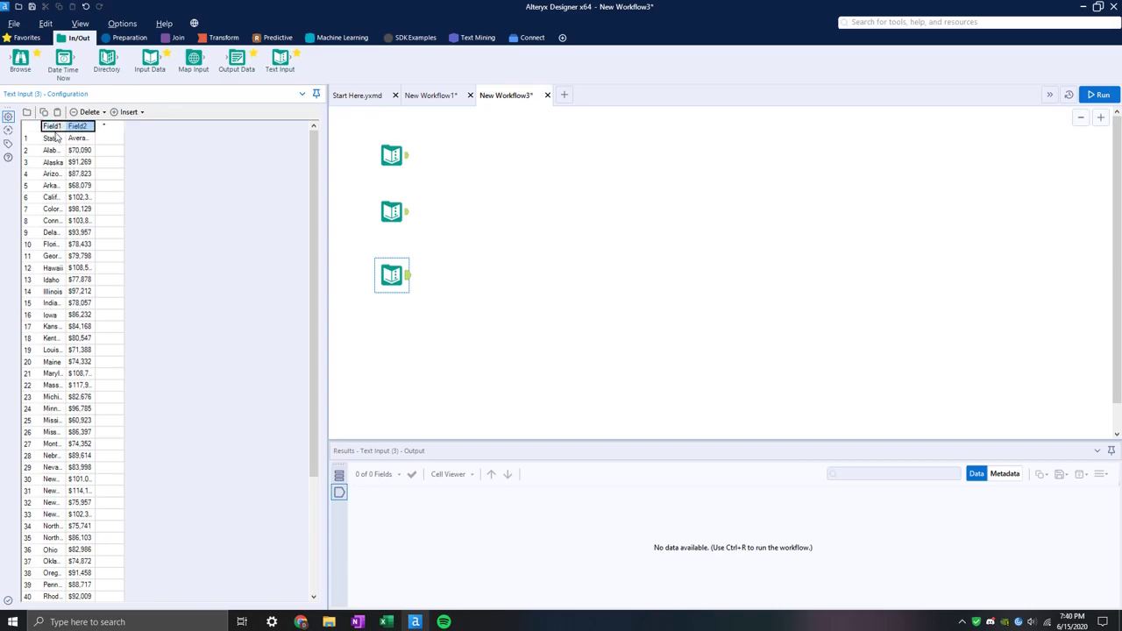
{"action": "left_click_drag", "start_coordinate": [420, 308], "coordinate": [370, 265]}
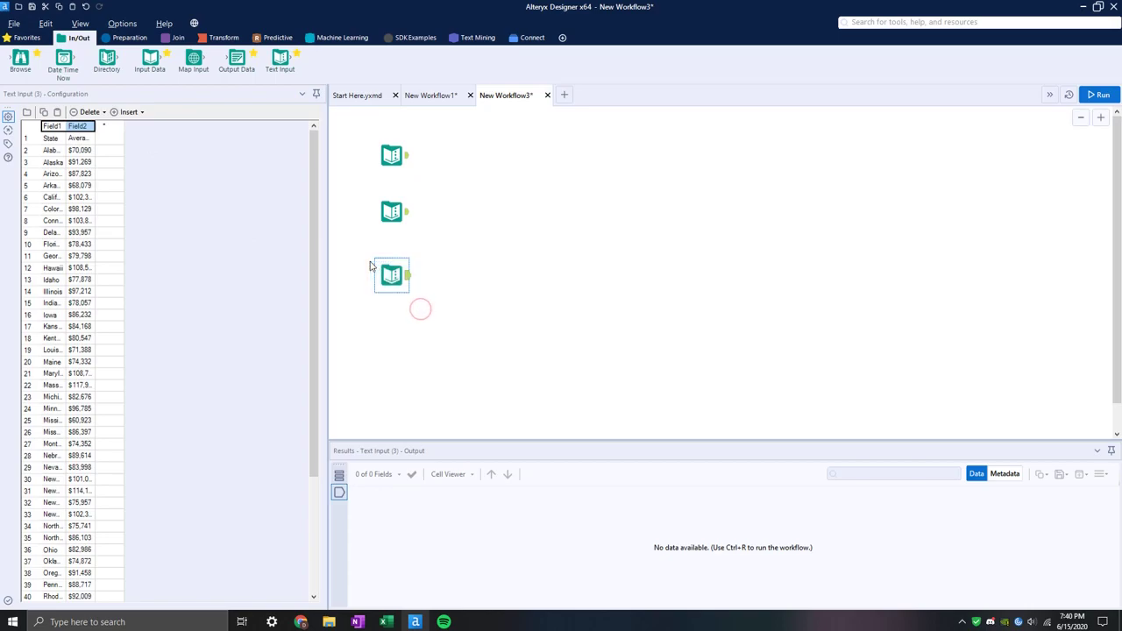
{"action": "key", "text": "Delete"}
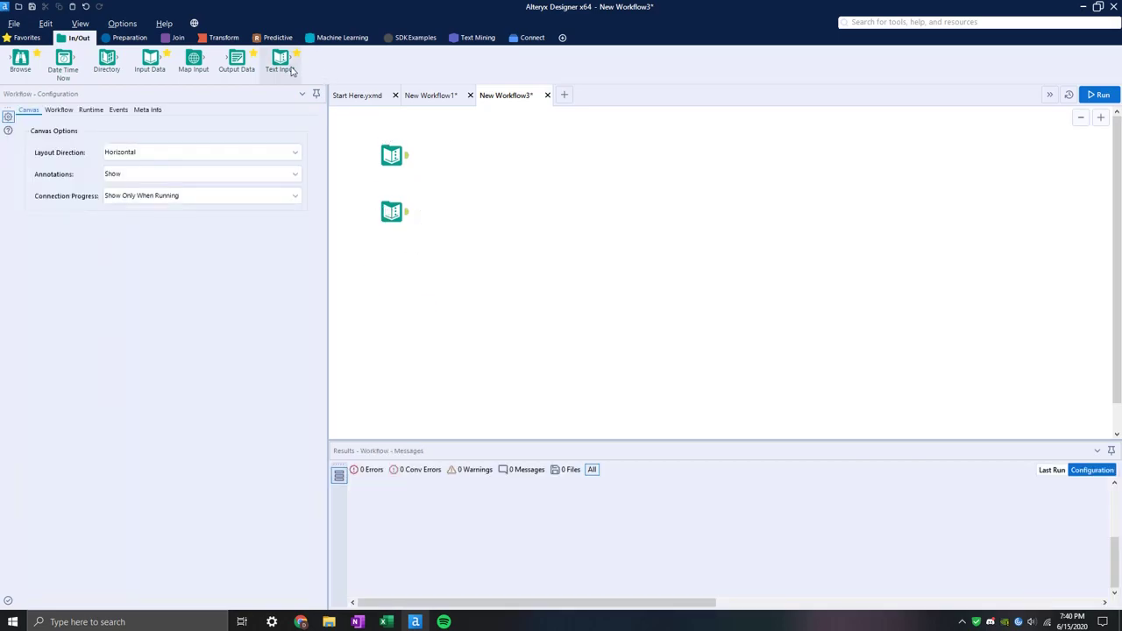
Attach a Select tool after each of the two Text Inputs.
{"action": "left_click", "coordinate": [129, 37]}
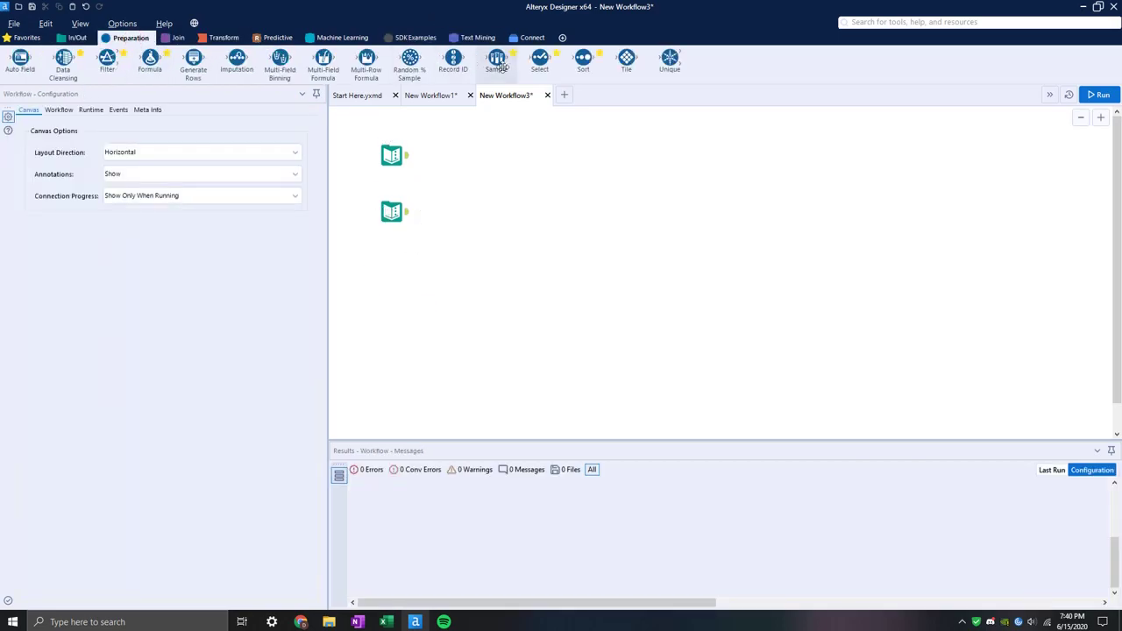
{"action": "left_click_drag", "start_coordinate": [539, 61], "coordinate": [457, 158]}
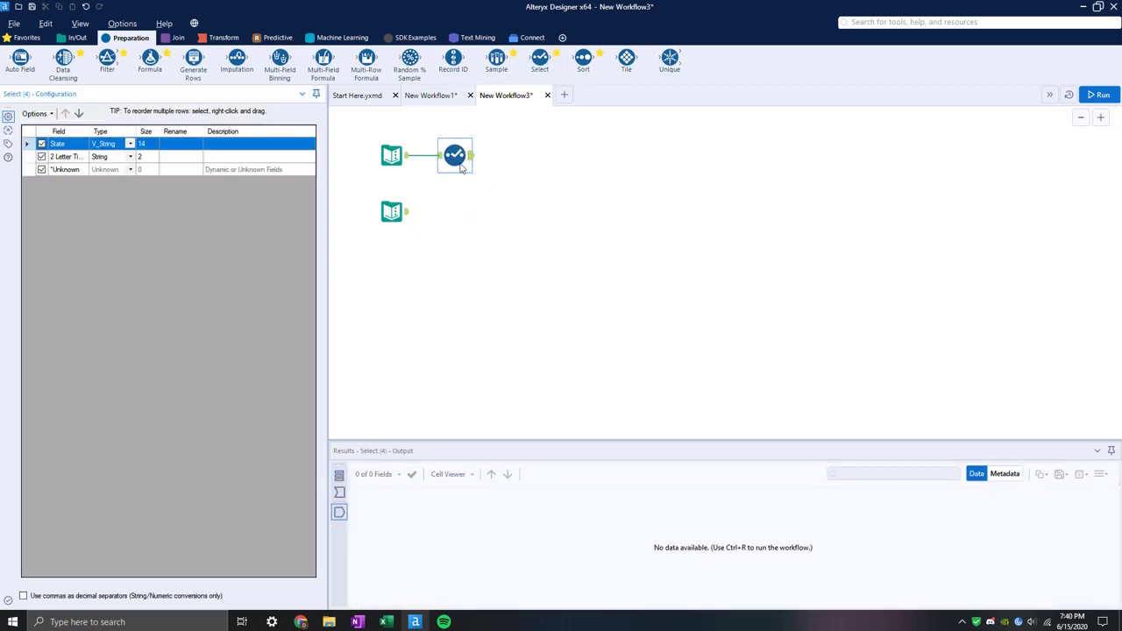
{"action": "left_click_drag", "start_coordinate": [539, 61], "coordinate": [448, 210]}
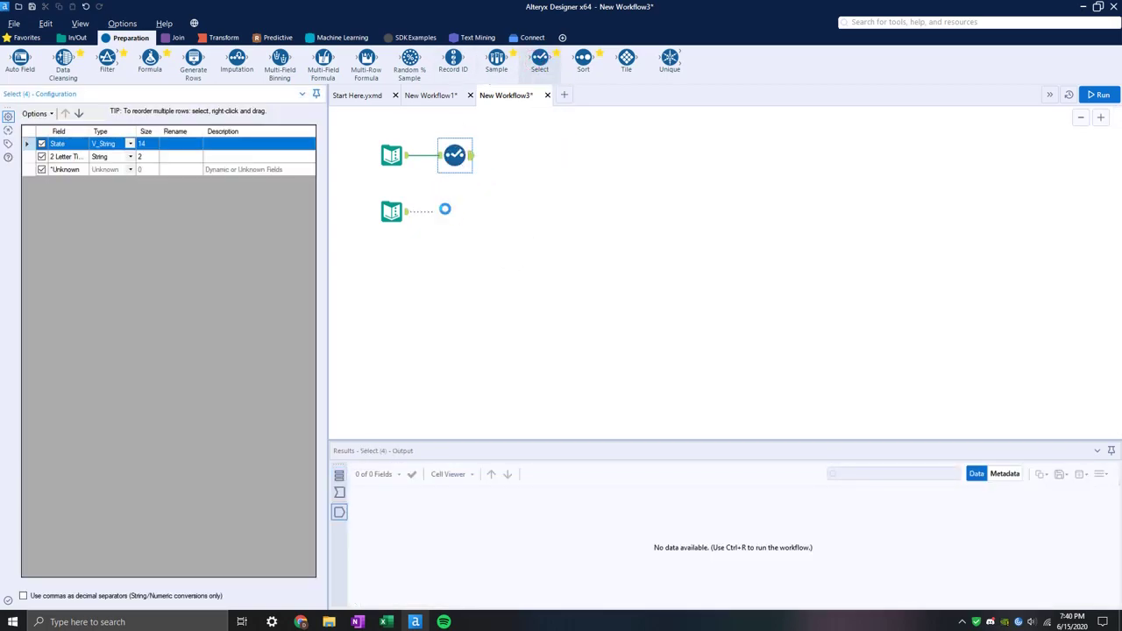
Run the workflow and check the results: 51 state-code records and 50 income records.
{"action": "left_click", "coordinate": [1097, 94]}
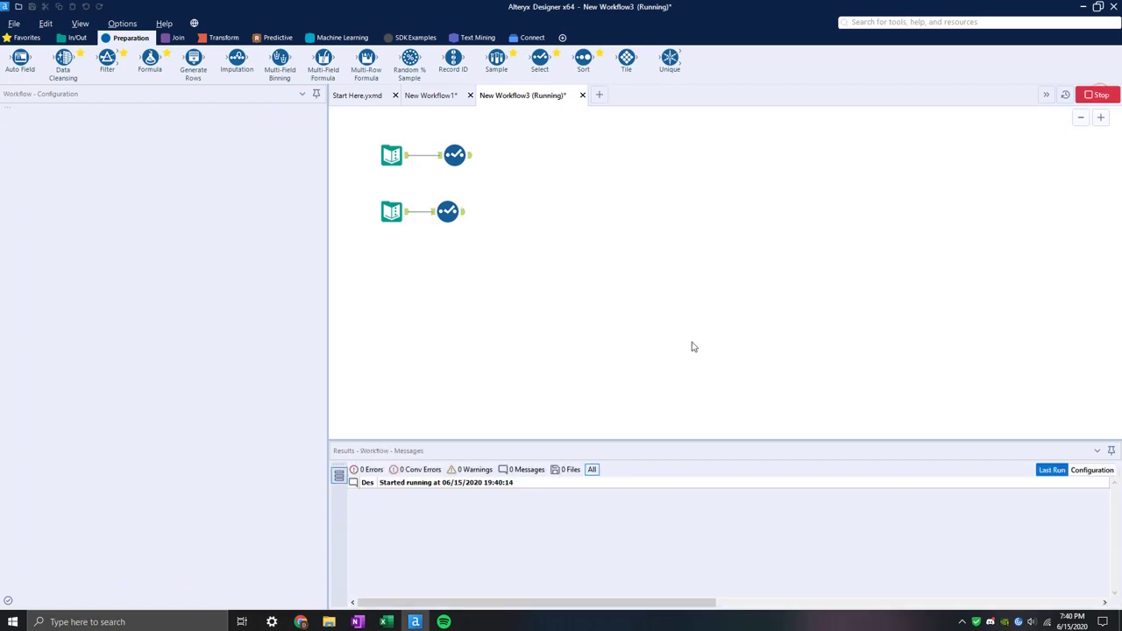
{"action": "left_click", "coordinate": [661, 355]}
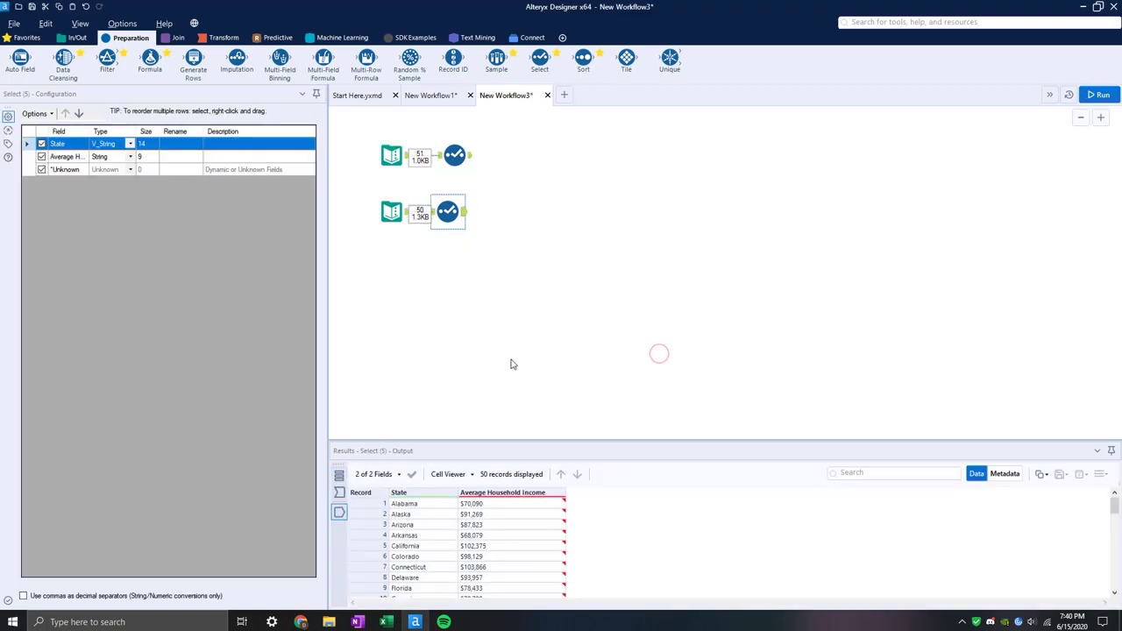
{"action": "left_click_drag", "start_coordinate": [486, 505], "coordinate": [494, 578]}
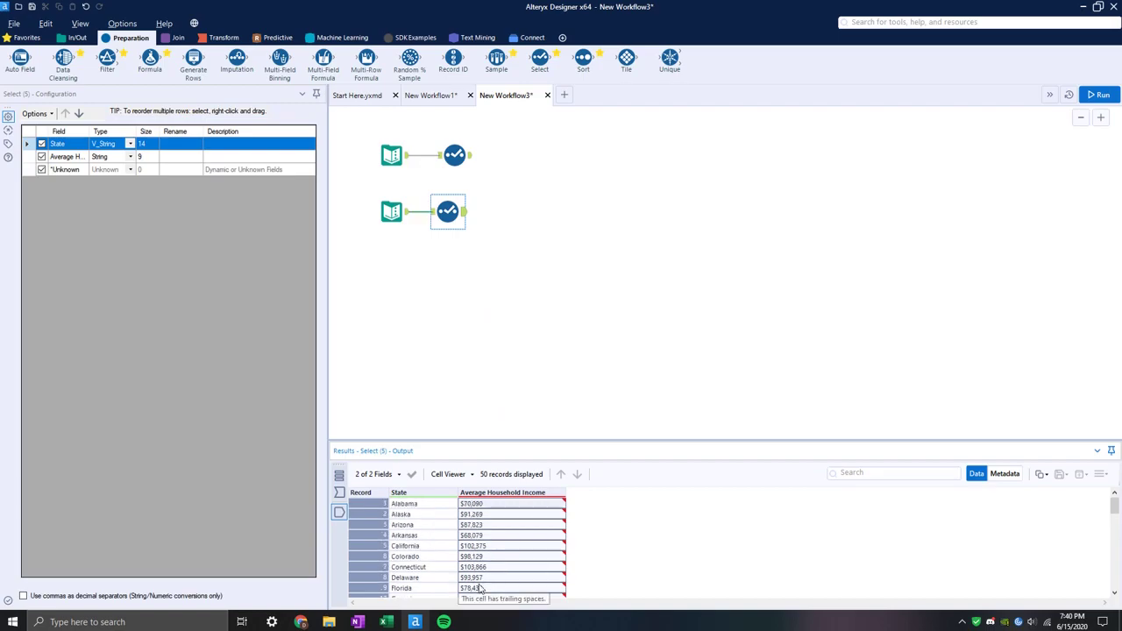
{"action": "scroll", "coordinate": [480, 537], "scroll_direction": "up", "scroll_amount": 1}
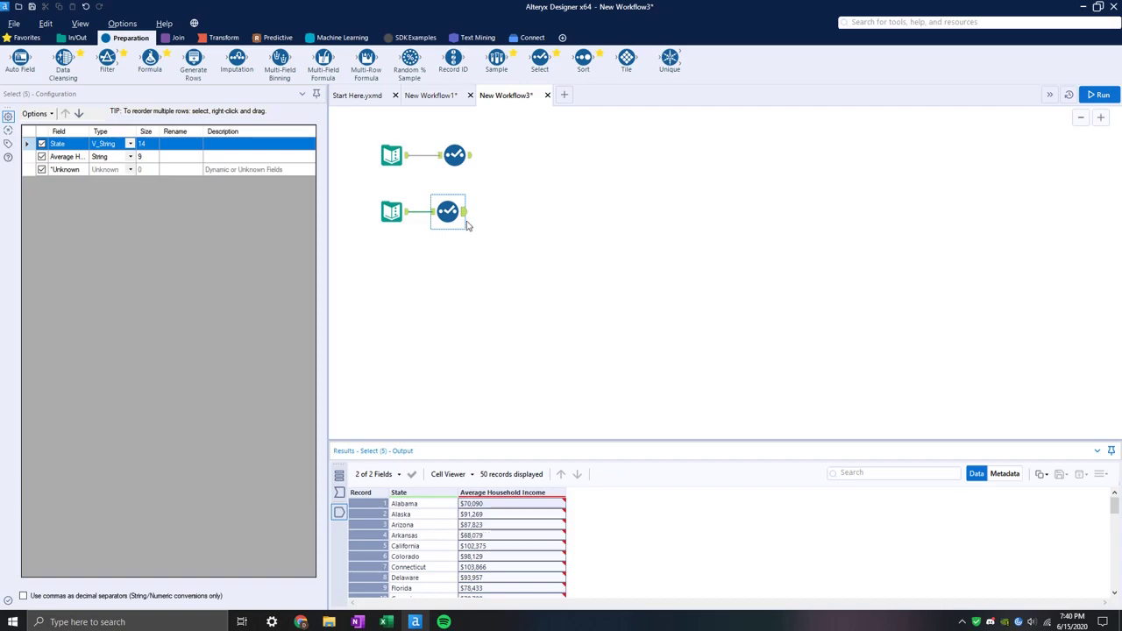
{"action": "left_click", "coordinate": [455, 156]}
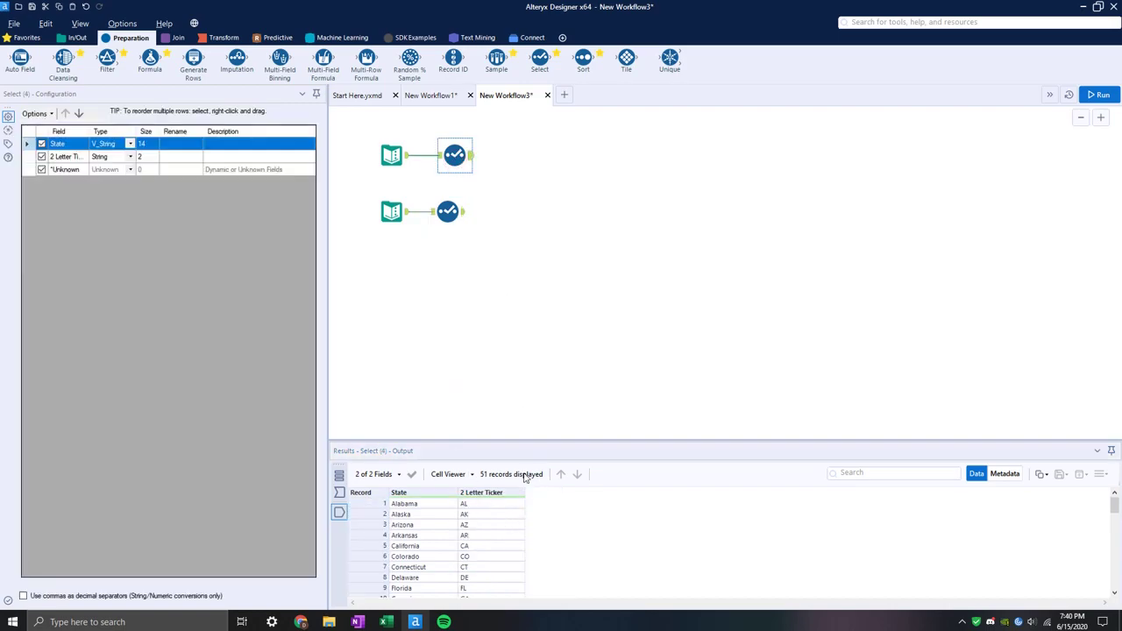
Join the two Select outputs with a Join tool matching State on both sides.
{"action": "left_click", "coordinate": [174, 39]}
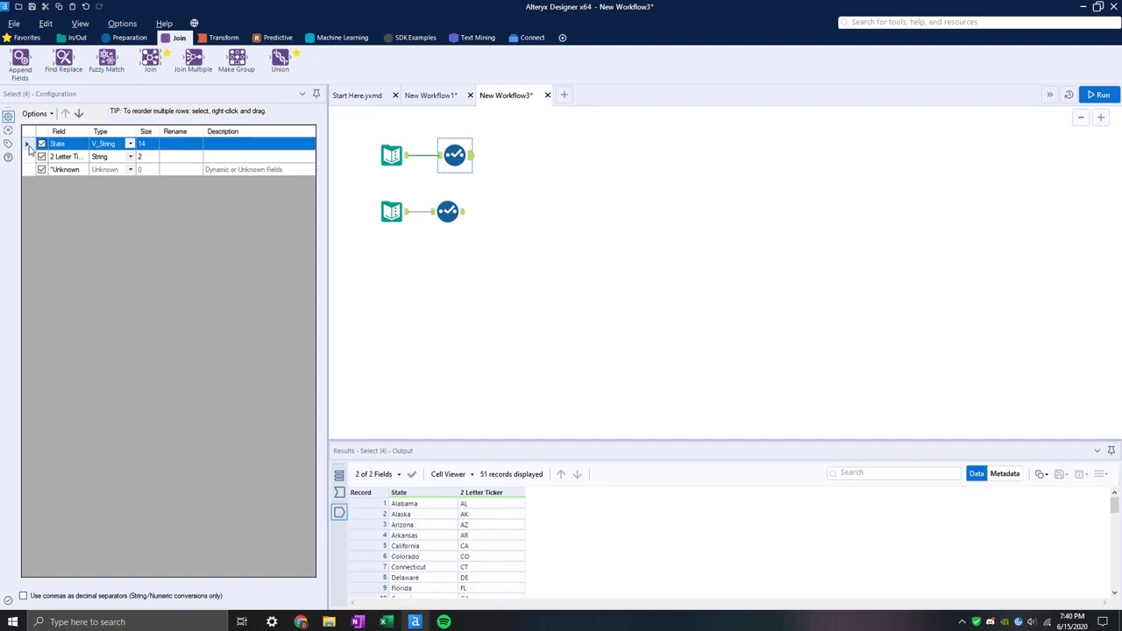
{"action": "left_click", "coordinate": [449, 208]}
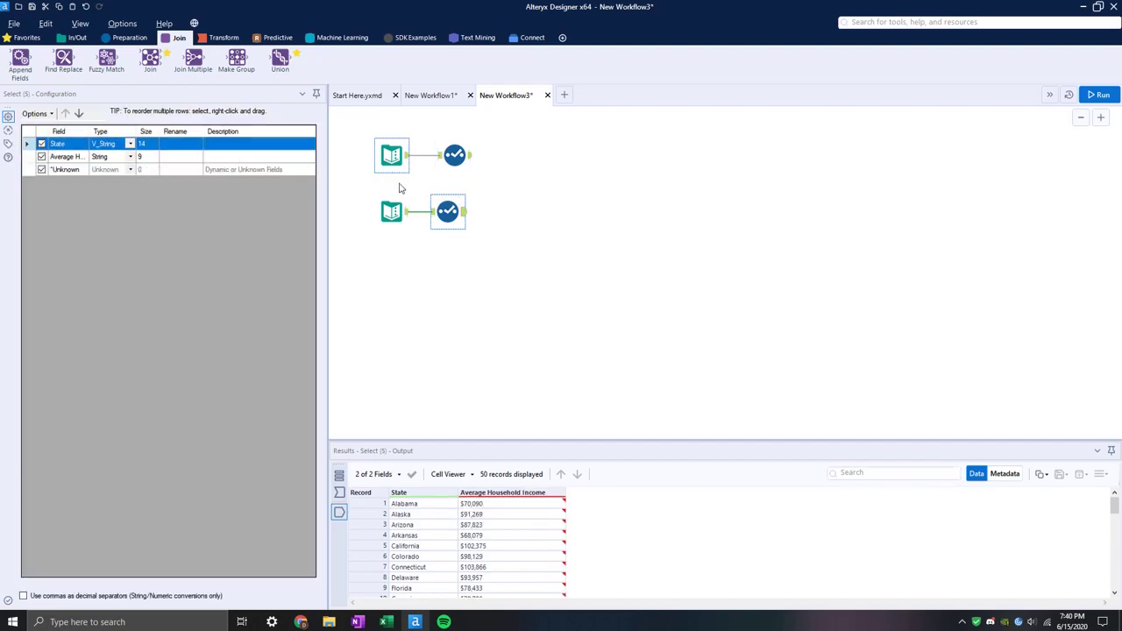
{"action": "left_click_drag", "start_coordinate": [150, 62], "coordinate": [513, 196]}
{"action": "left_click_drag", "start_coordinate": [473, 156], "coordinate": [496, 193]}
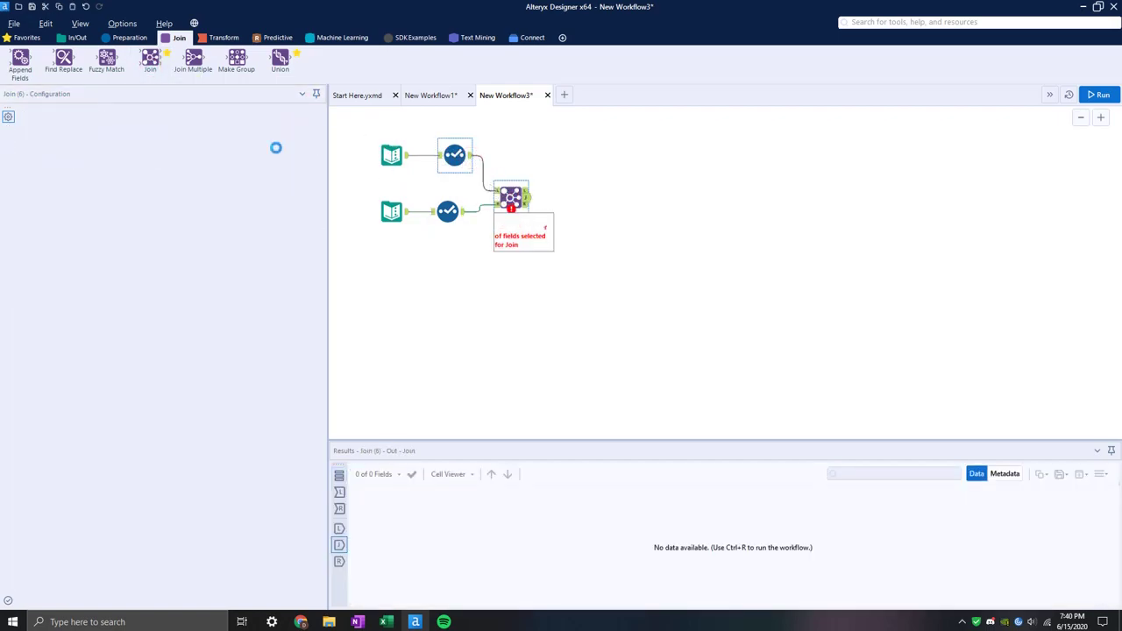
{"action": "left_click", "coordinate": [93, 156]}
{"action": "left_click", "coordinate": [52, 167]}
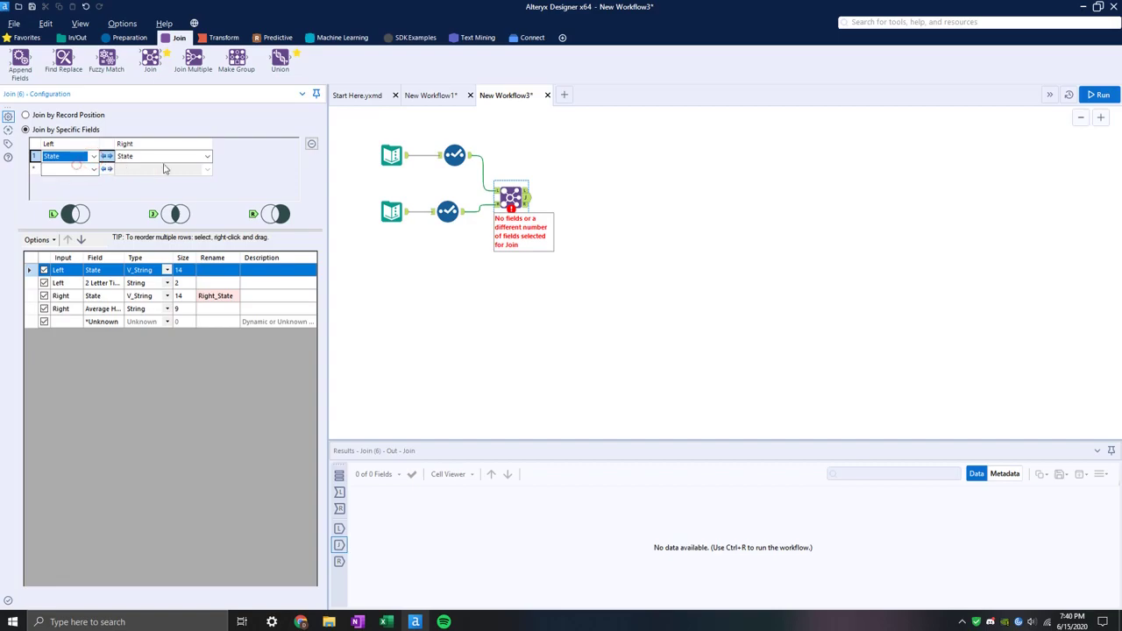
Run the workflow and inspect the join: 50 joined records, 1 unjoined left record.
{"action": "left_click", "coordinate": [1093, 94]}
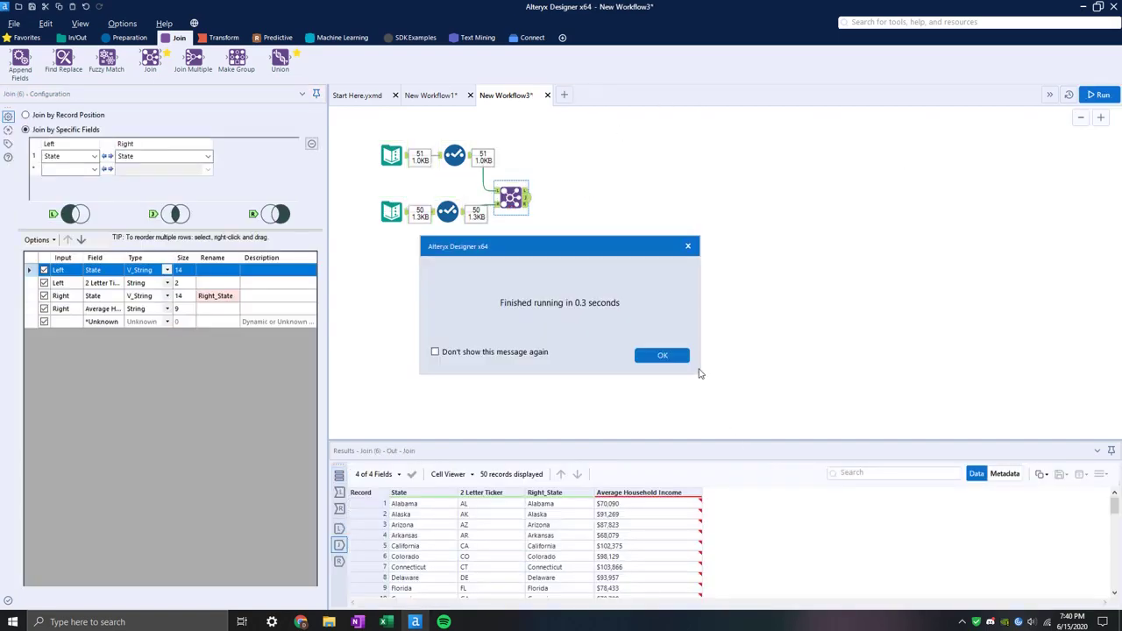
{"action": "left_click", "coordinate": [682, 357]}
{"action": "left_click_drag", "start_coordinate": [544, 507], "coordinate": [649, 531]}
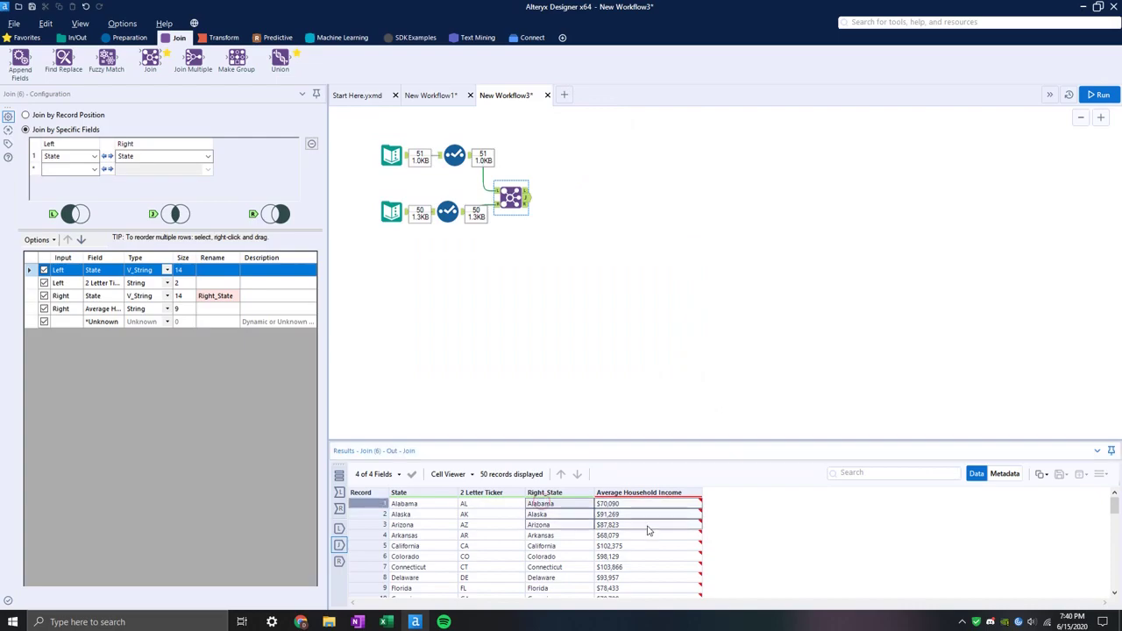
{"action": "left_click", "coordinate": [612, 240]}
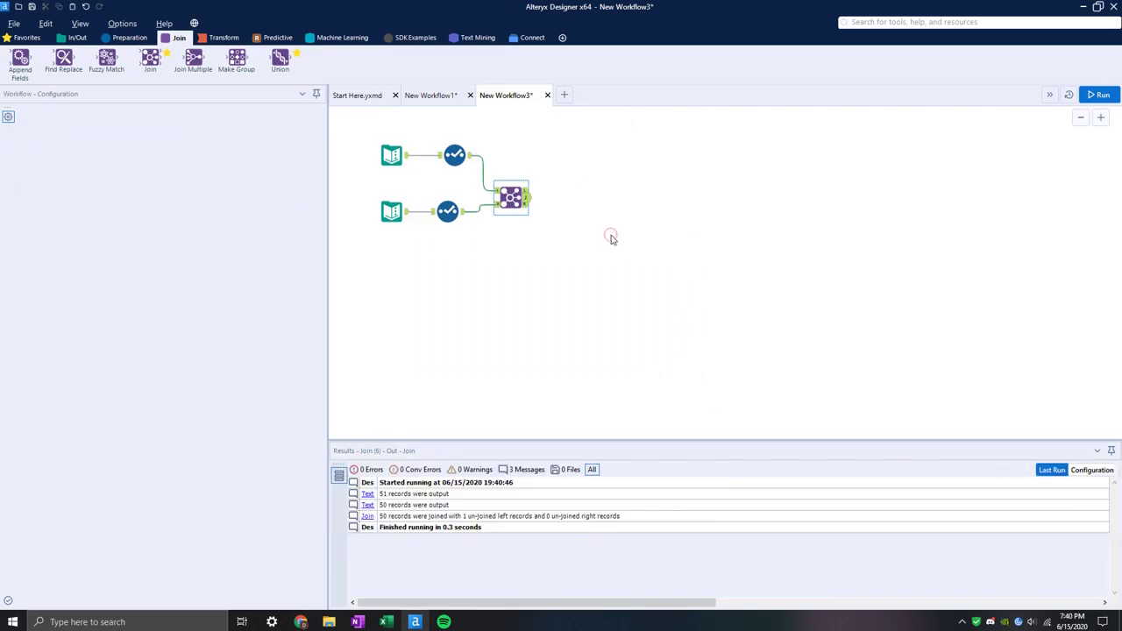
{"action": "left_click", "coordinate": [390, 140]}
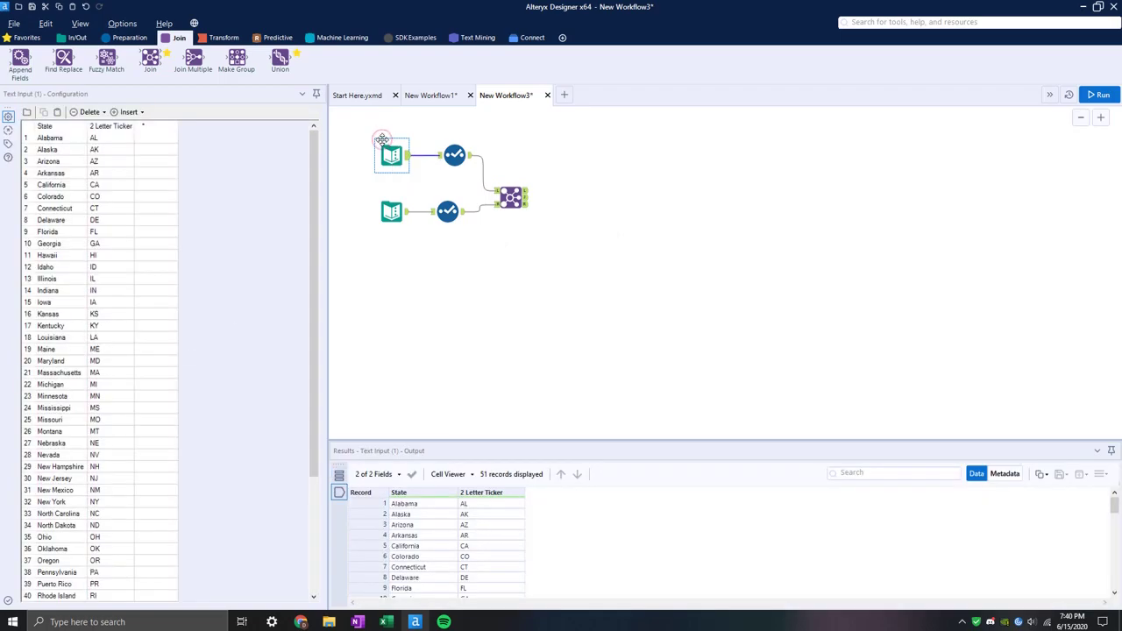
Add a new Text Input below the existing flows with columns named Employee and Hours.
{"action": "left_click", "coordinate": [77, 38]}
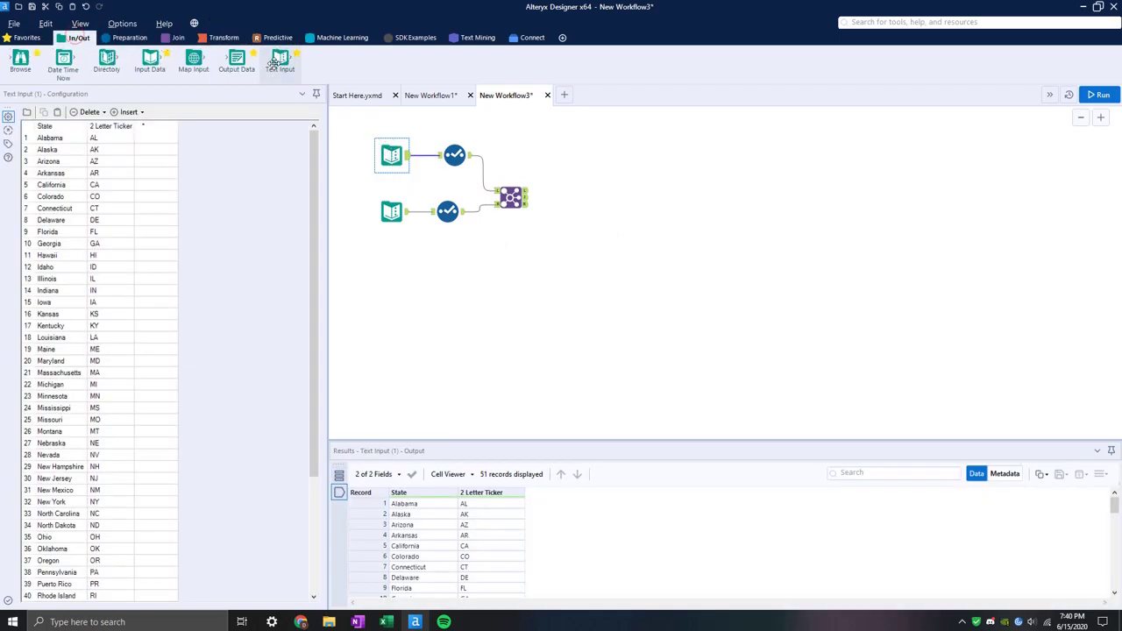
{"action": "left_click_drag", "start_coordinate": [279, 60], "coordinate": [378, 282]}
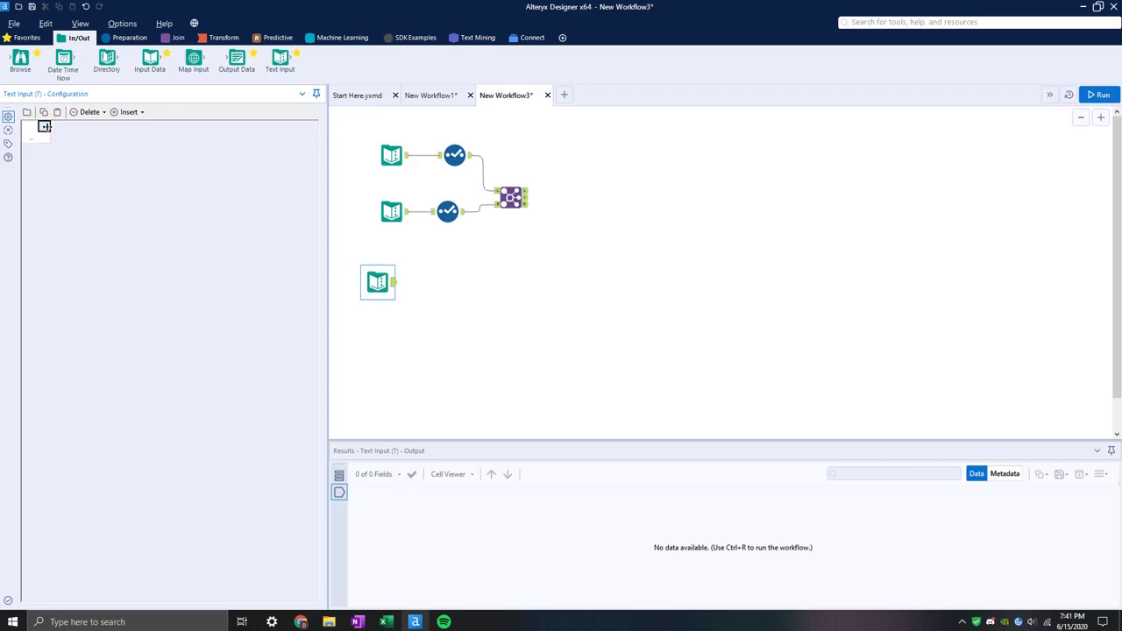
{"action": "key", "text": "Tab"}
{"action": "type", "text": "Value "}
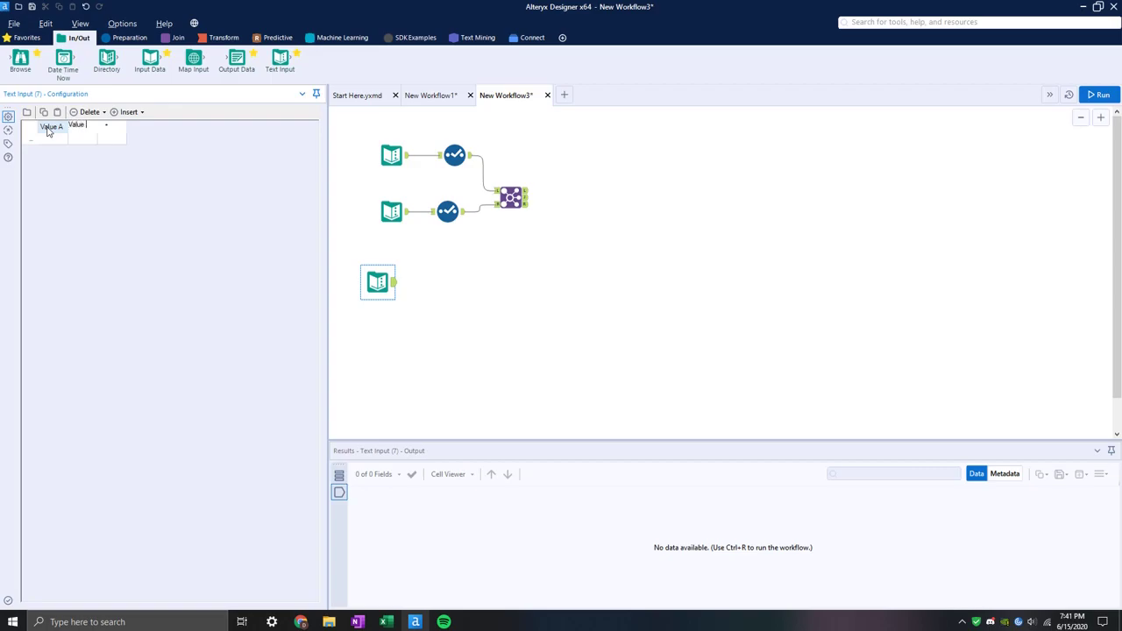
{"action": "type", "text": "B"}
{"action": "key", "text": "Return"}
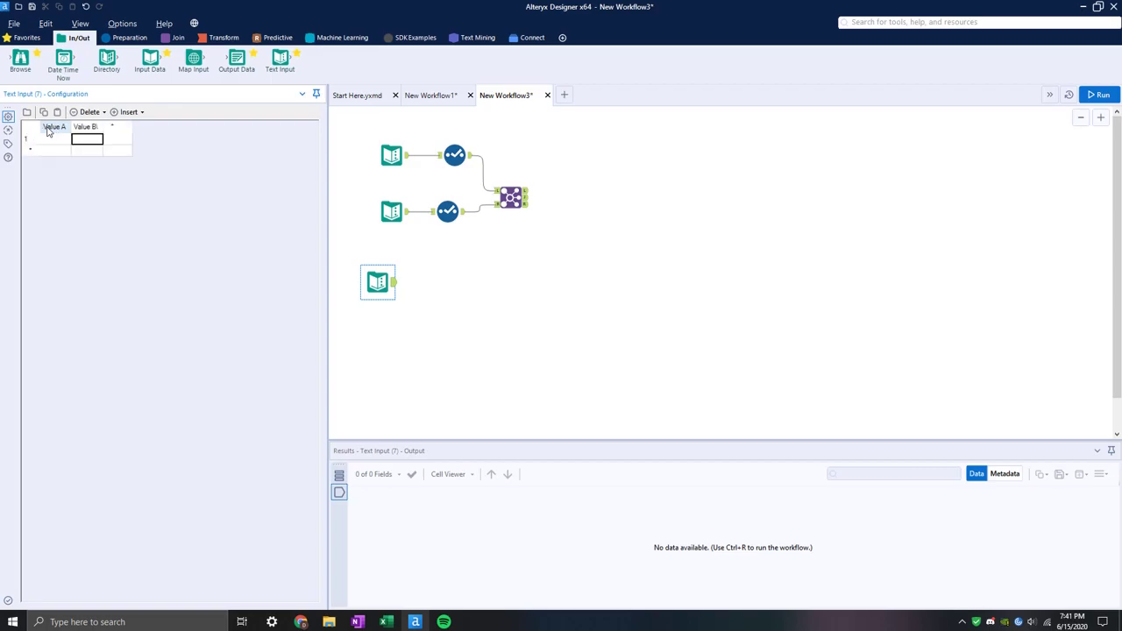
{"action": "key", "text": "Left"}
{"action": "left_click", "coordinate": [48, 128]}
{"action": "type", "text": "Employe"}
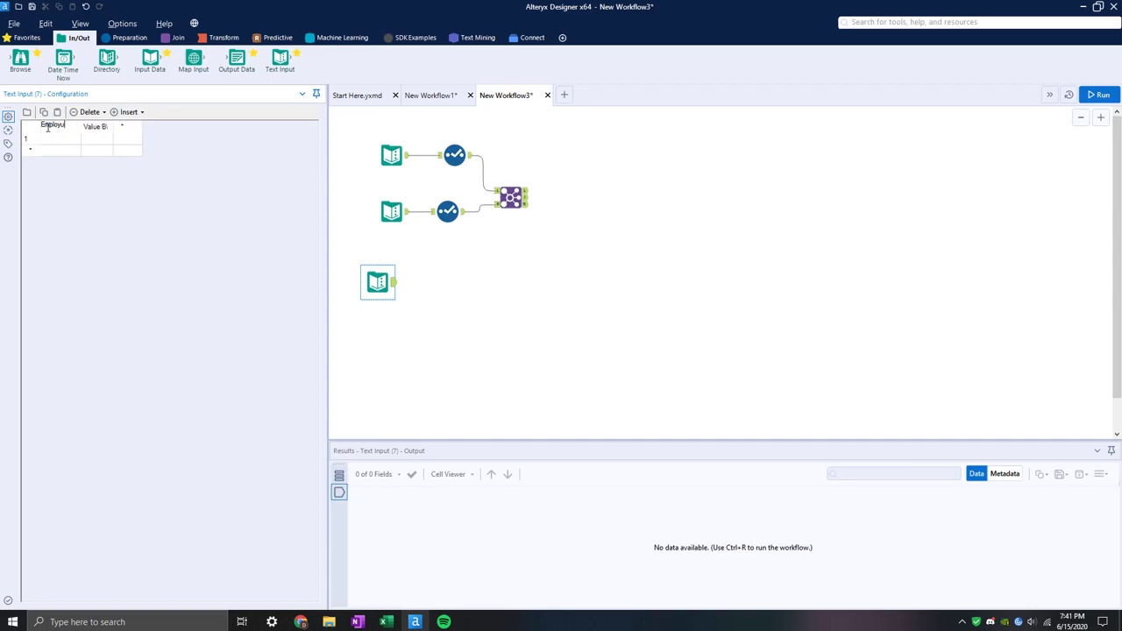
{"action": "type", "text": "e"}
{"action": "key", "text": "Tab"}
{"action": "type", "text": "Hours"}
{"action": "key", "text": "Return"}
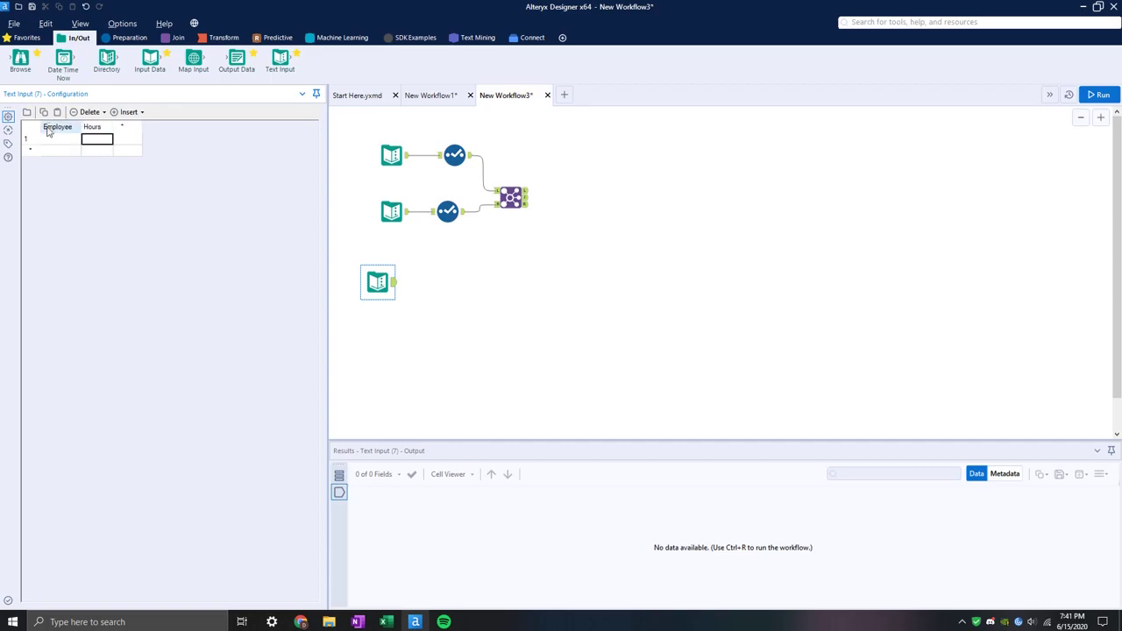
{"action": "key", "text": "Left"}
Enter three employee names with 8, 10 and 6 hours respectively.
{"action": "type", "text": "Doug"}
{"action": "key", "text": "Return"}
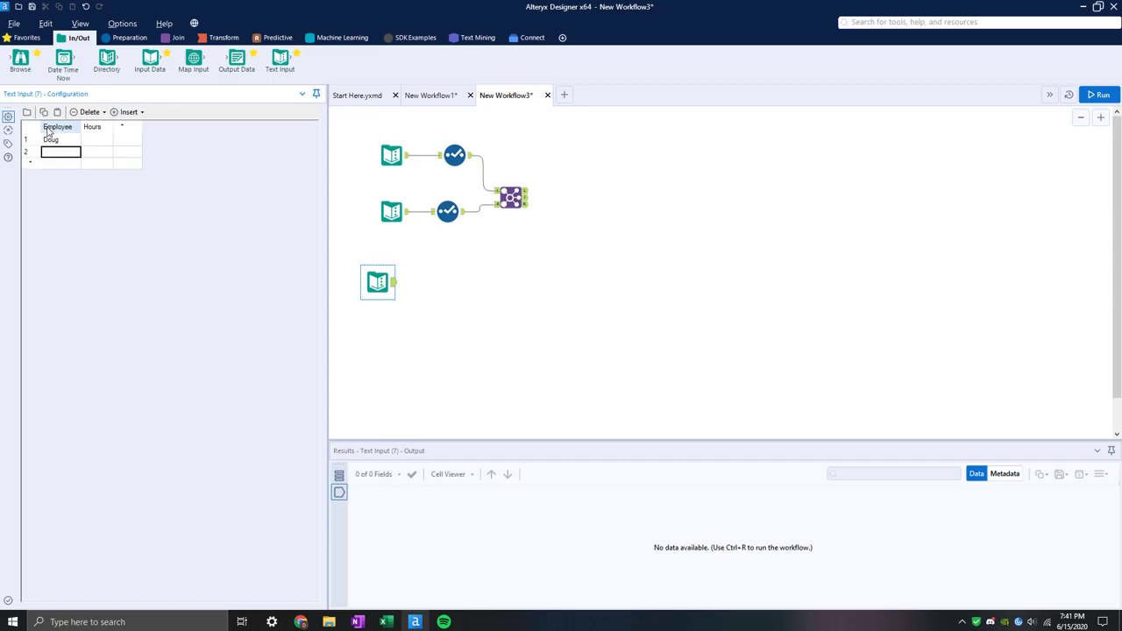
{"action": "type", "text": "Curtis"}
{"action": "key", "text": "Return"}
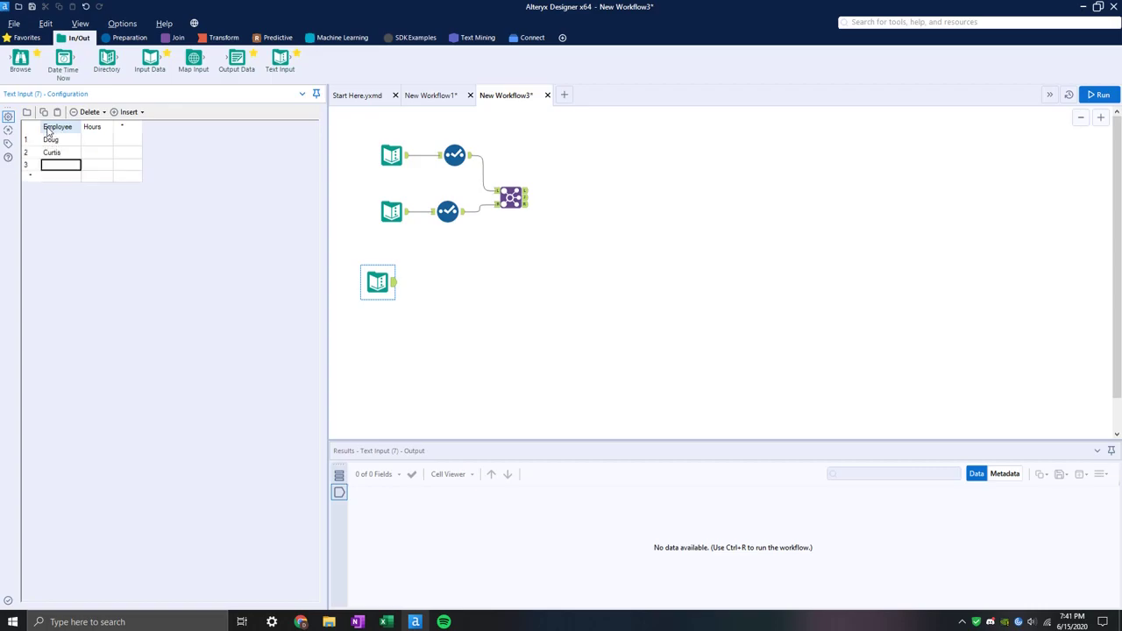
{"action": "type", "text": "Nathan"}
{"action": "key", "text": "Tab"}
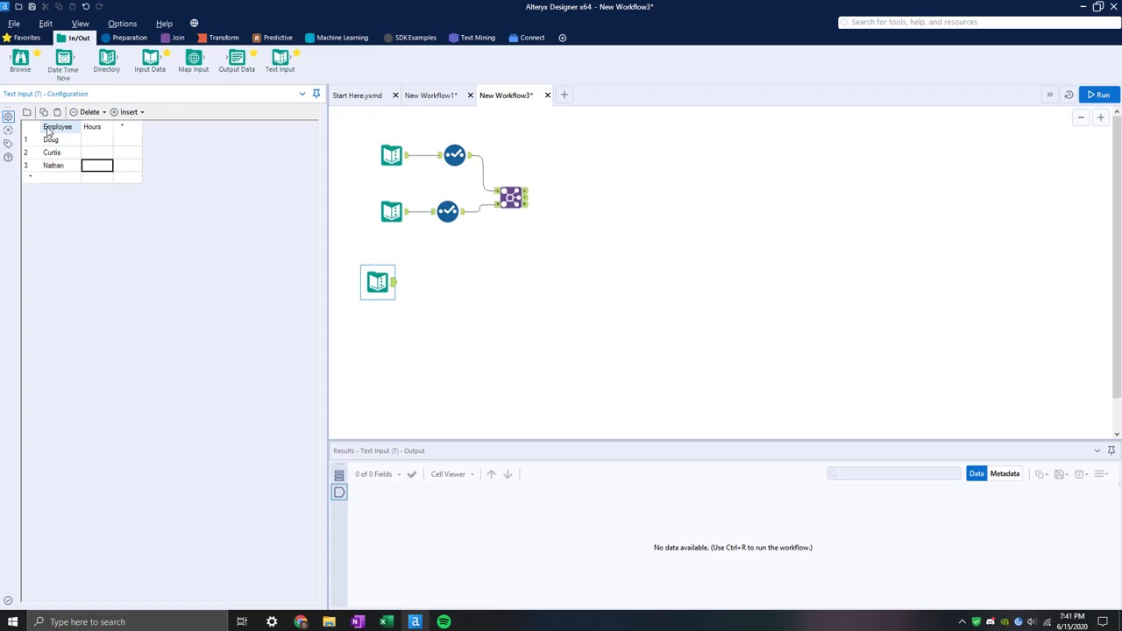
{"action": "key", "text": "Up"}
{"action": "key", "text": "Up"}
{"action": "type", "text": "8"}
{"action": "key", "text": "Return"}
{"action": "type", "text": "10"}
{"action": "key", "text": "Return"}
{"action": "type", "text": "6"}
{"action": "key", "text": "Return"}
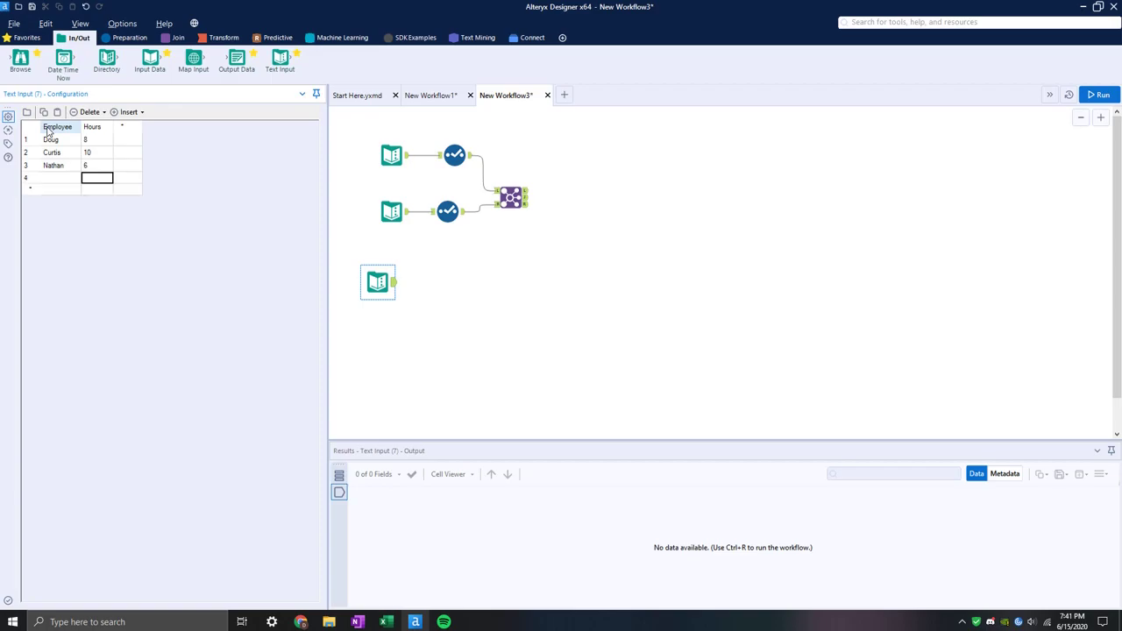
Connect a Select tool after the Employee/Hours Text Input and run the workflow with Ctrl+R.
{"action": "left_click", "coordinate": [63, 188]}
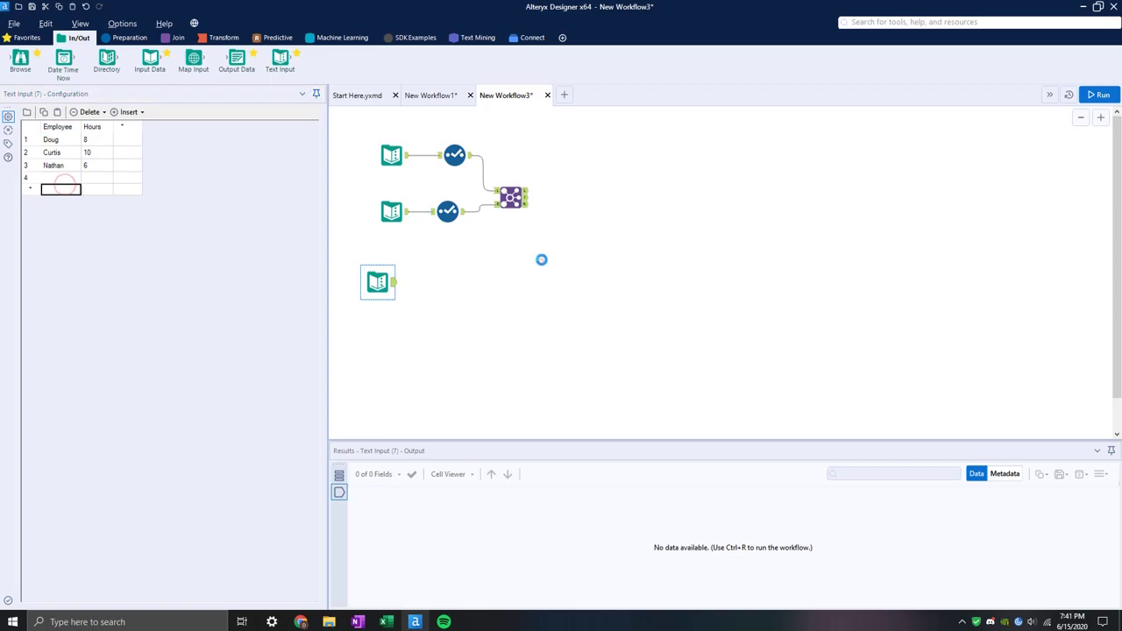
{"action": "left_click", "coordinate": [540, 259]}
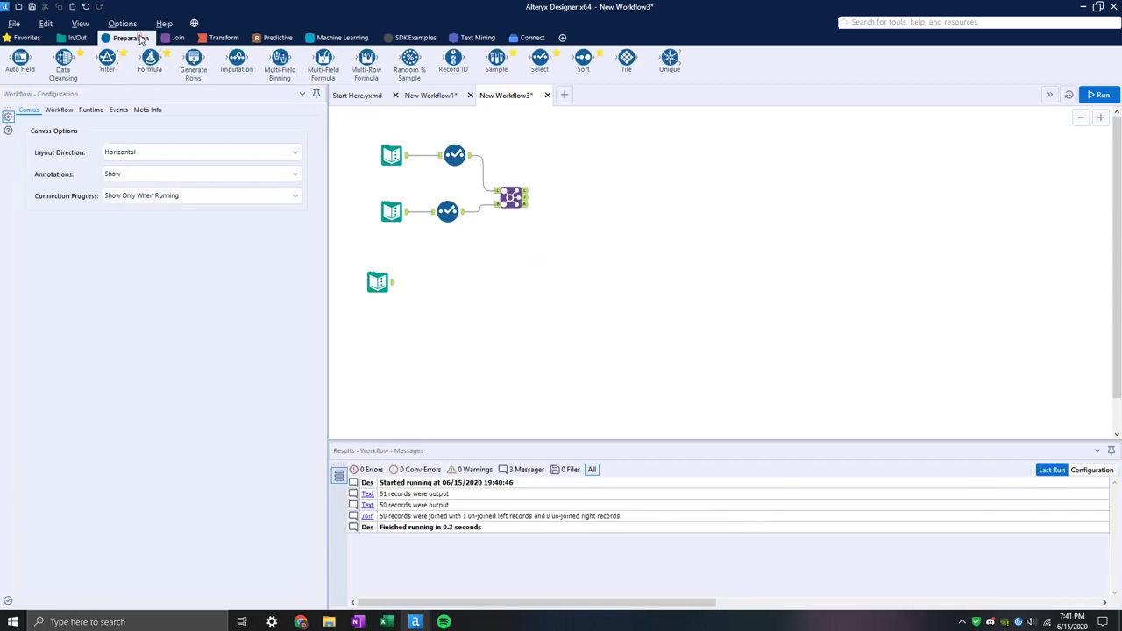
{"action": "left_click_drag", "start_coordinate": [539, 60], "coordinate": [434, 282]}
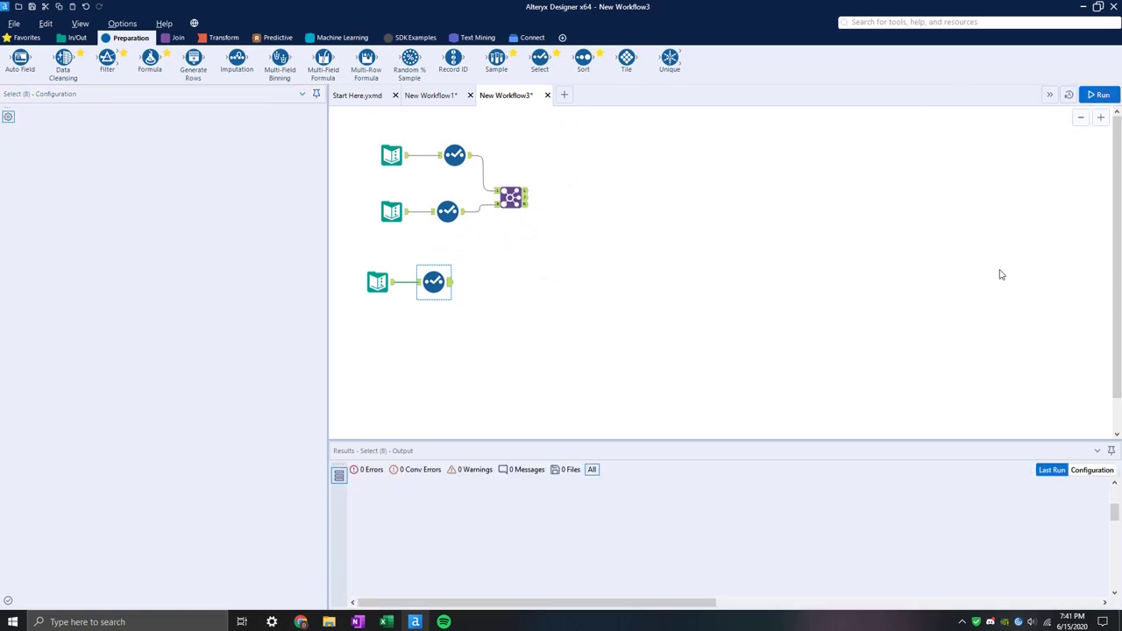
{"action": "key", "text": "ctrl+r"}
{"action": "left_click", "coordinate": [659, 353]}
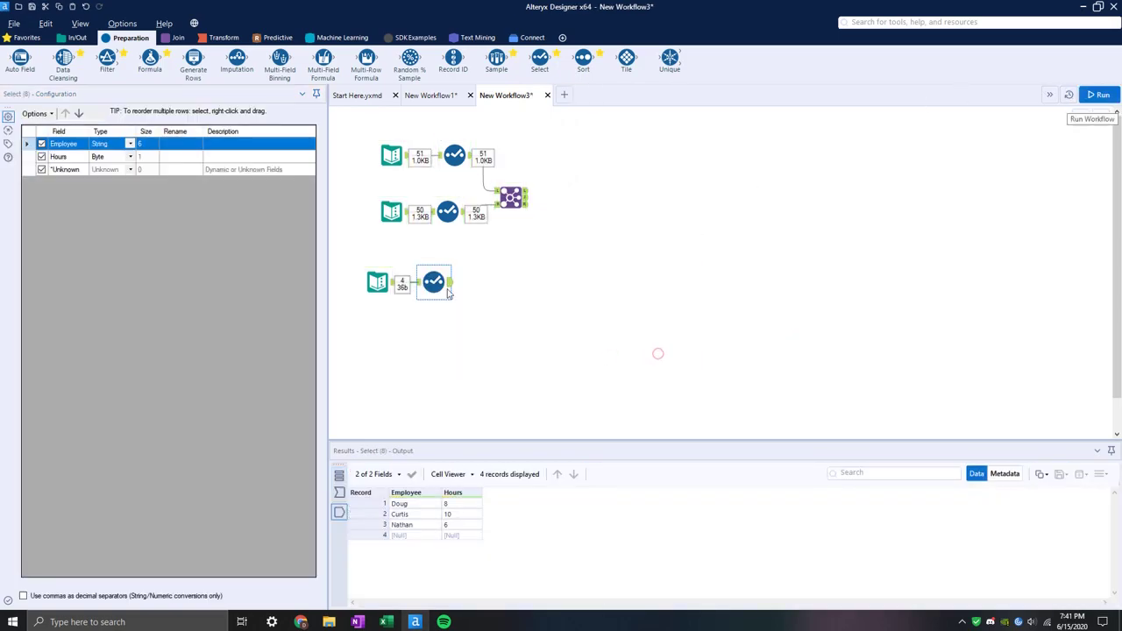
Place a fourth, empty Text Input on the canvas to the right.
{"action": "left_click", "coordinate": [378, 282]}
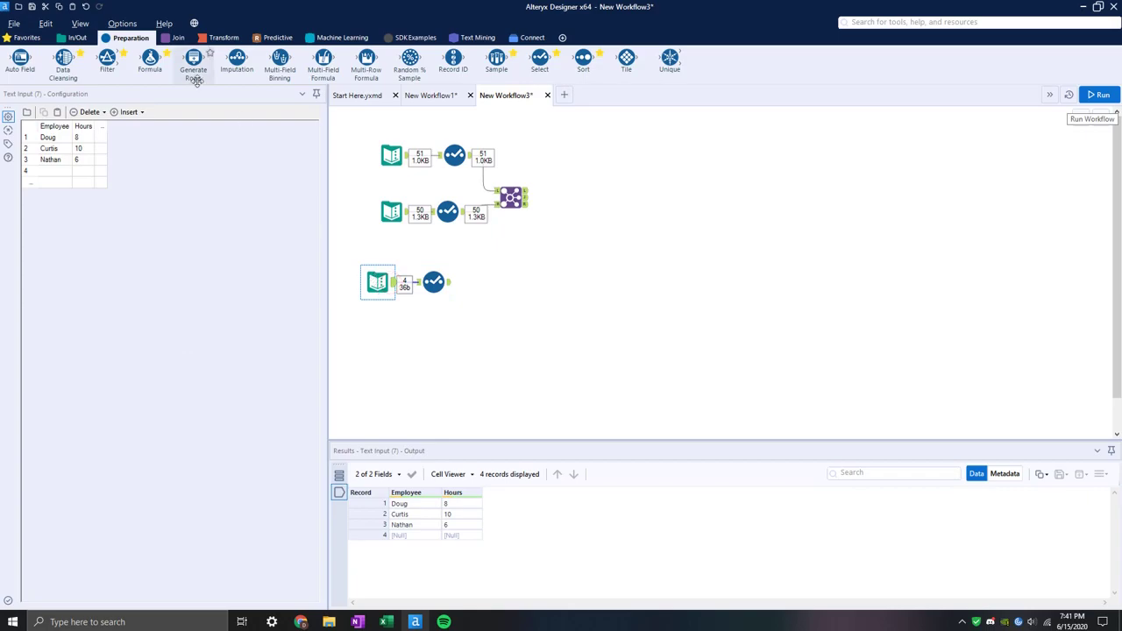
{"action": "left_click", "coordinate": [77, 38]}
{"action": "left_click_drag", "start_coordinate": [279, 62], "coordinate": [570, 314]}
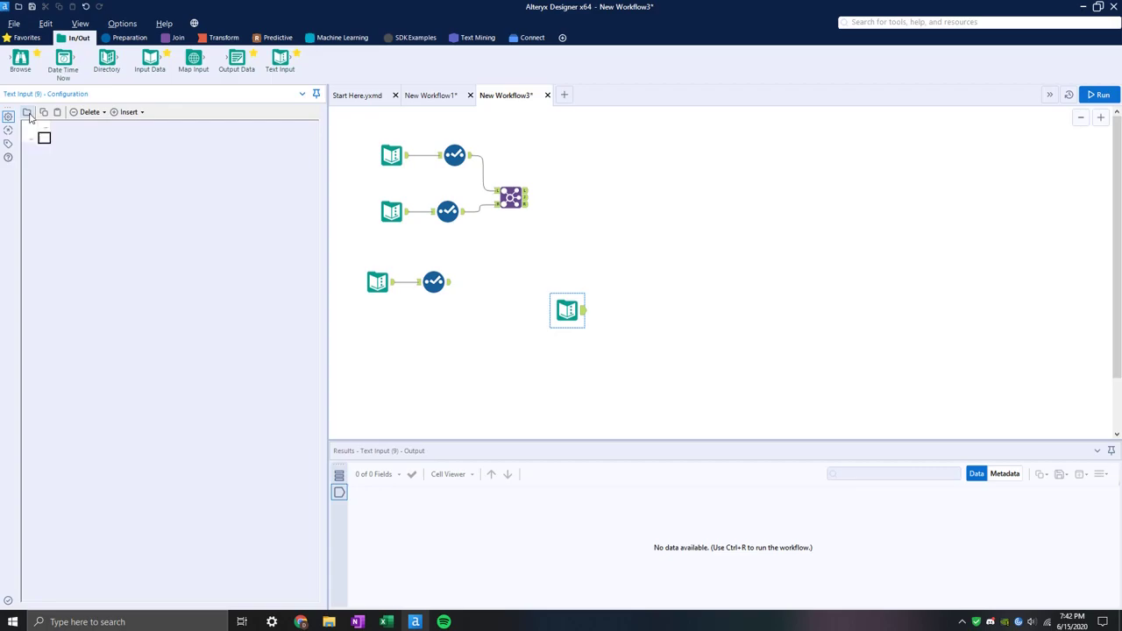
Close the data-connection source list, leaving the new Text Input's empty grid ready for typing.
{"action": "left_click", "coordinate": [27, 114]}
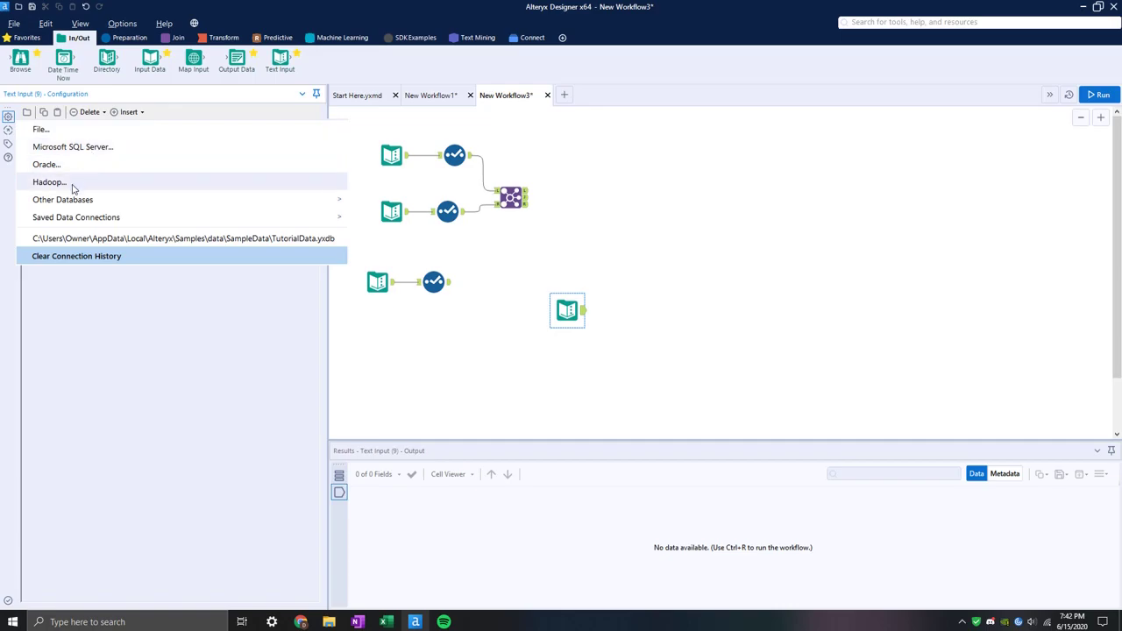
{"action": "mouse_move", "coordinate": [84, 205]}
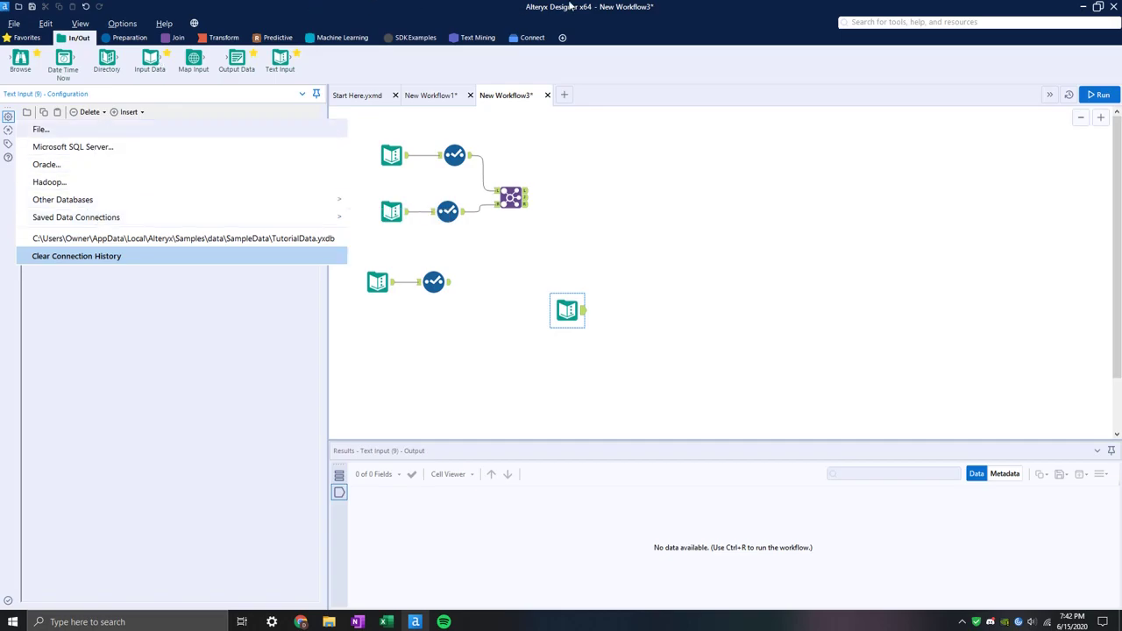
{"action": "left_click", "coordinate": [189, 106]}
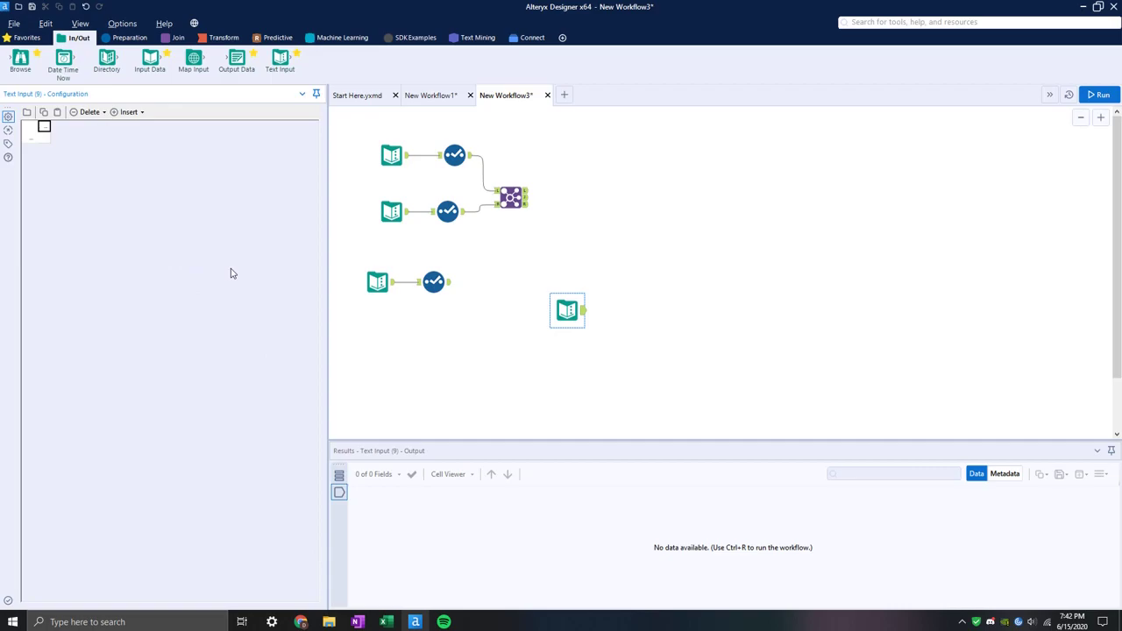
Enter a State column header with the values IL, VA and NY.
{"action": "type", "text": "He"}
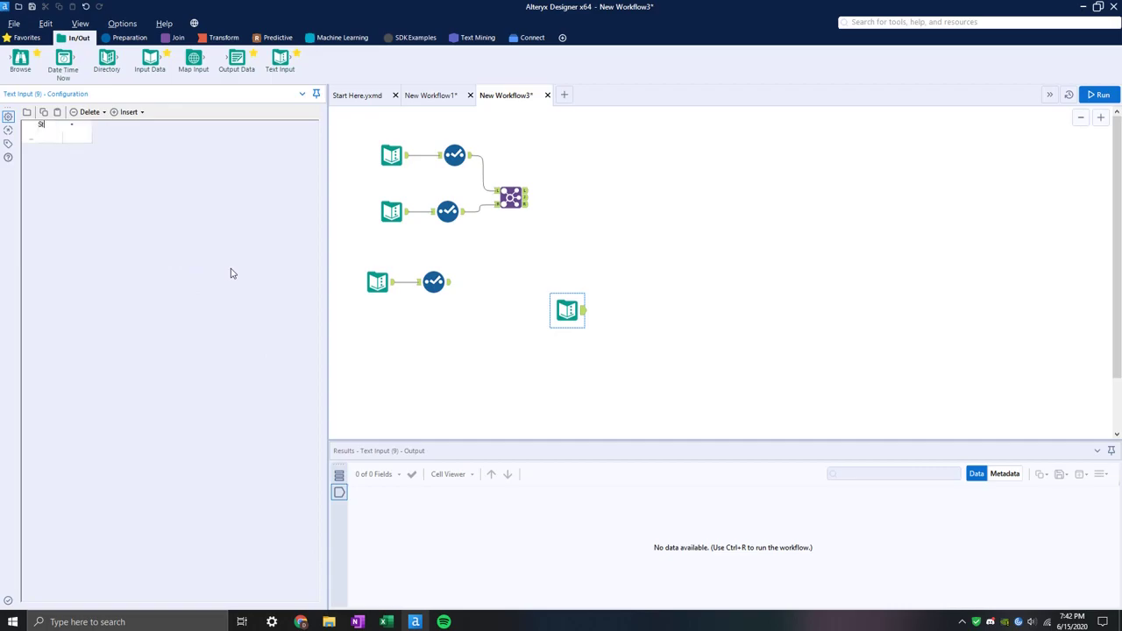
{"action": "type", "text": "ate"}
{"action": "key", "text": "Return"}
{"action": "type", "text": "IL"}
{"action": "key", "text": "Return"}
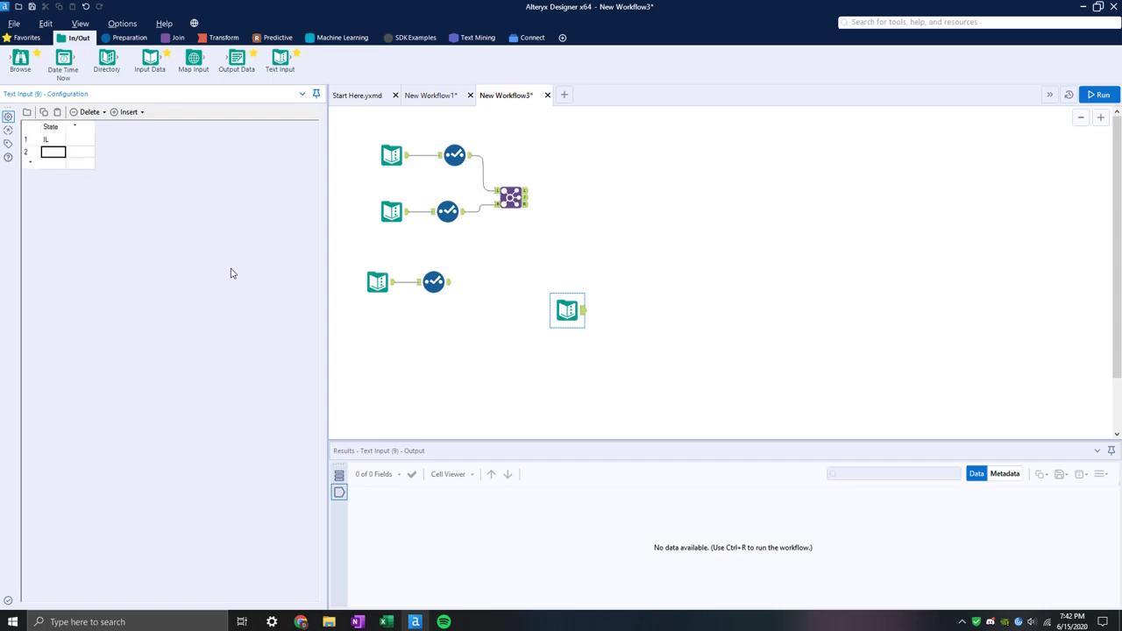
{"action": "type", "text": "VA"}
{"action": "key", "text": "Return"}
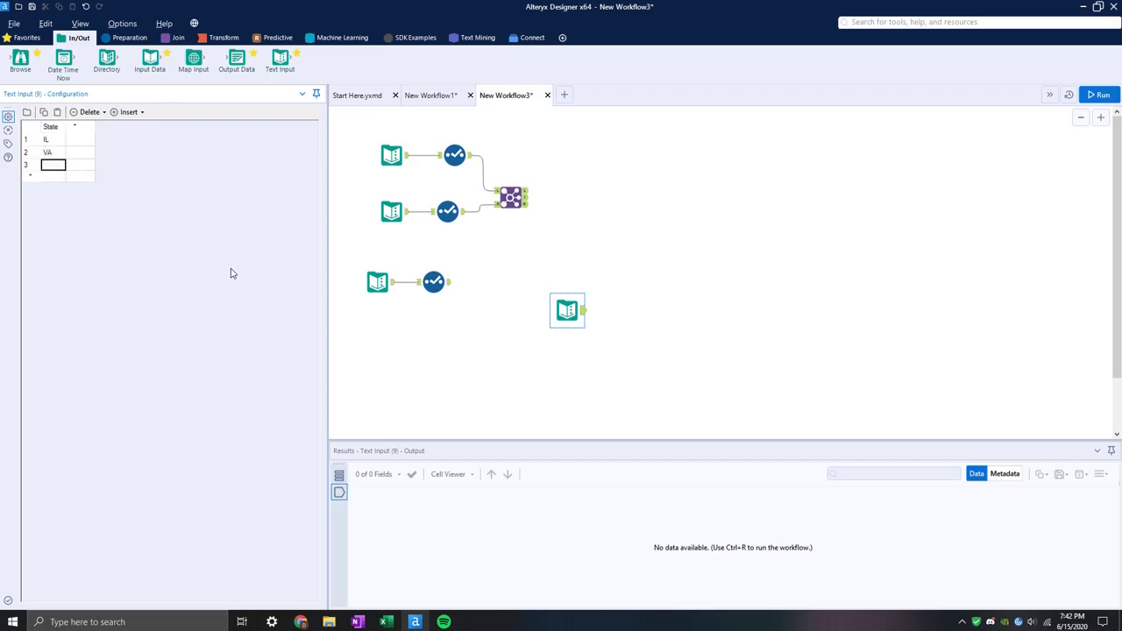
{"action": "type", "text": "NY"}
{"action": "key", "text": "Tab"}
Add a City column with Chicago, Charleston and New York, then select the city values.
{"action": "key", "text": "Up"}
{"action": "key", "text": "Up"}
{"action": "key", "text": "Up"}
{"action": "type", "text": "City"}
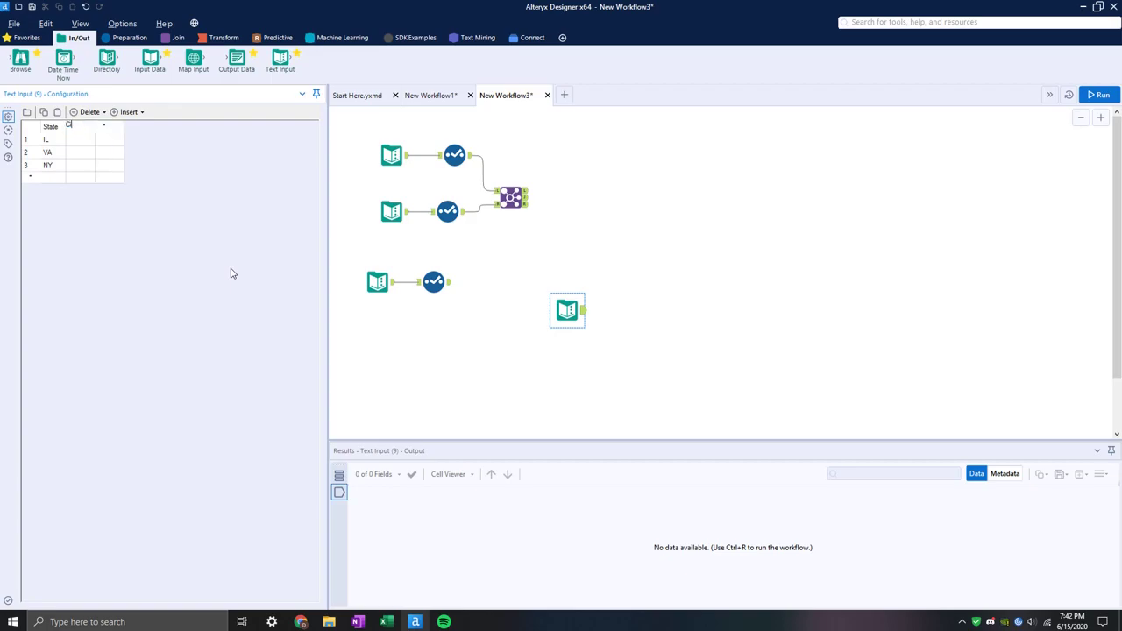
{"action": "key", "text": "Return"}
{"action": "type", "text": "Chicago"}
{"action": "key", "text": "Return"}
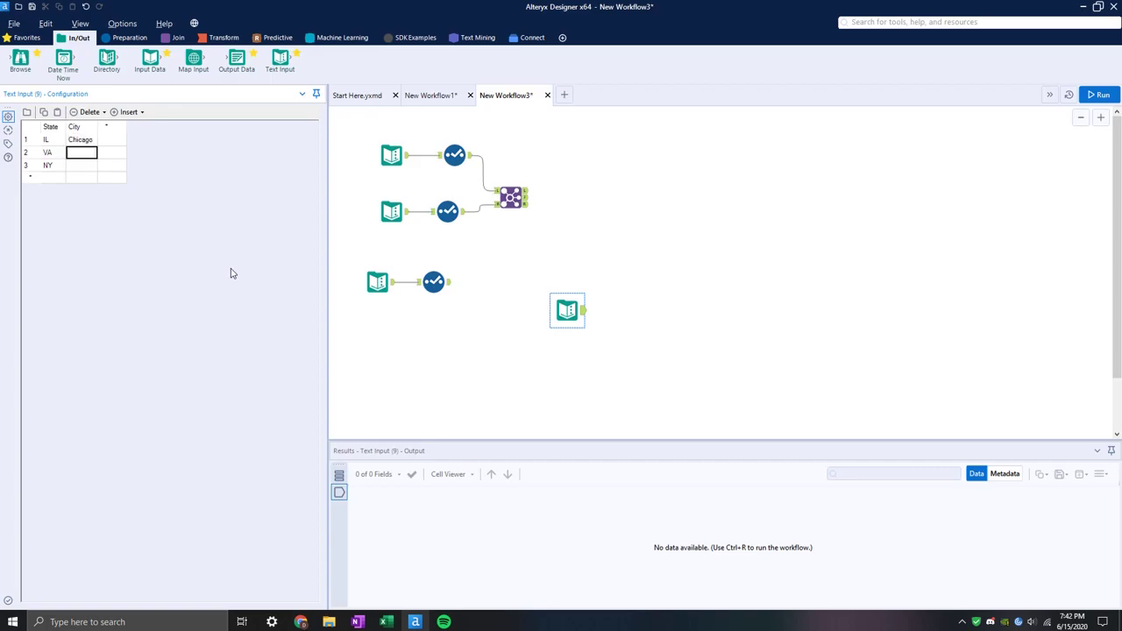
{"action": "key", "text": "Down"}
{"action": "type", "text": "N"}
{"action": "key", "text": "Up"}
{"action": "type", "text": "Cha"}
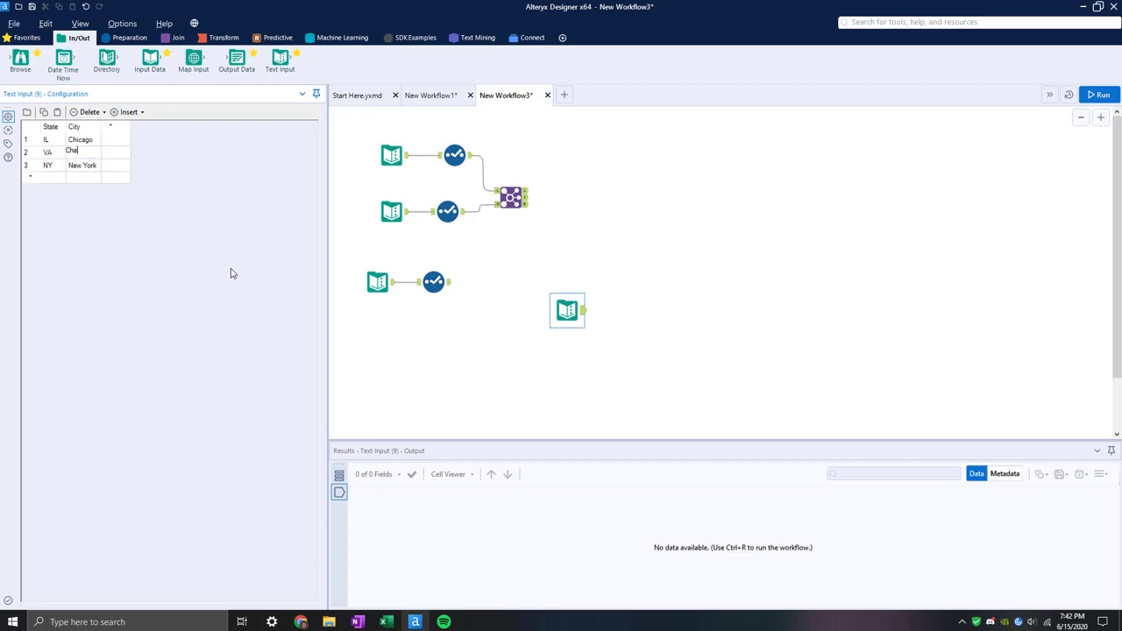
{"action": "type", "text": "rleston"}
{"action": "key", "text": "Return"}
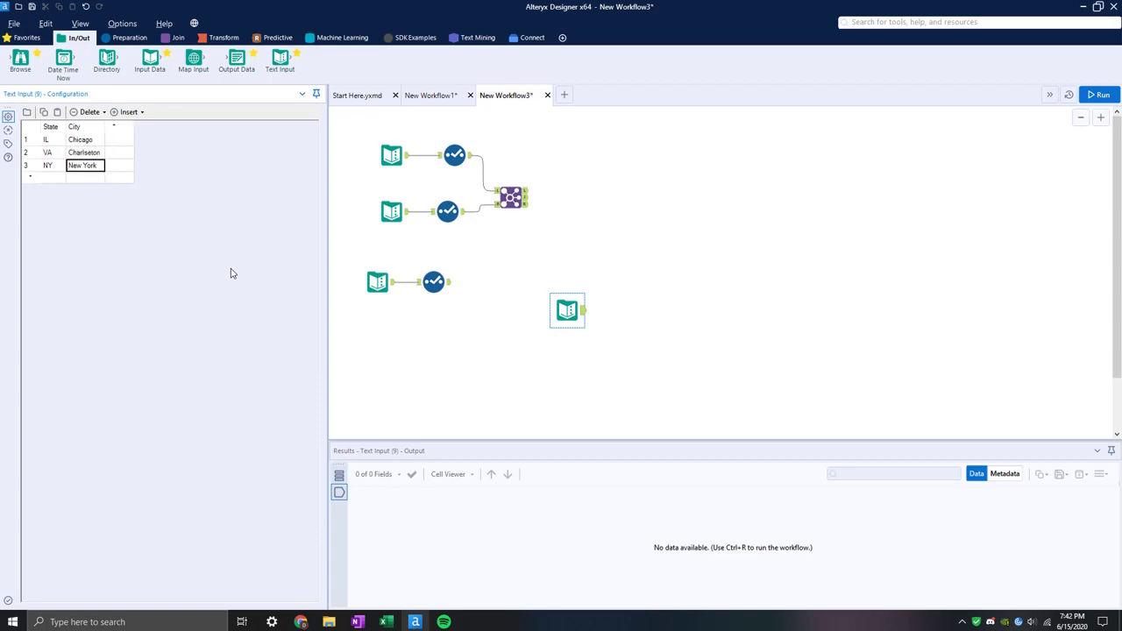
{"action": "left_click_drag", "start_coordinate": [92, 142], "coordinate": [90, 176]}
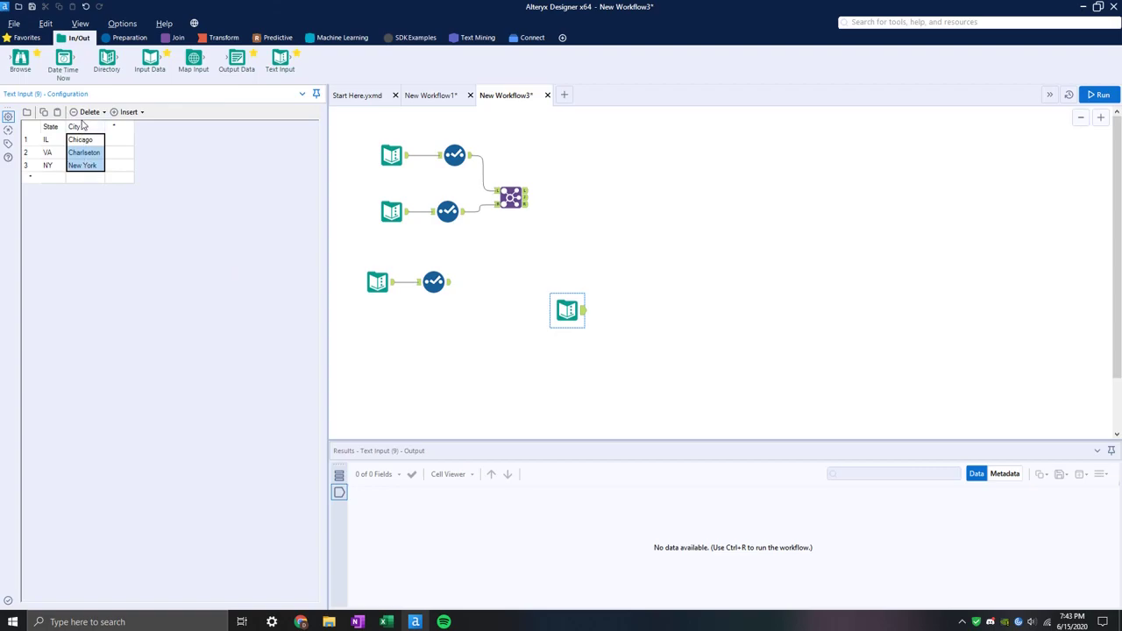
Delete the NY/New York row, the City column and the State header, leaving IL as header.
{"action": "left_click", "coordinate": [32, 165]}
{"action": "left_click", "coordinate": [91, 114]}
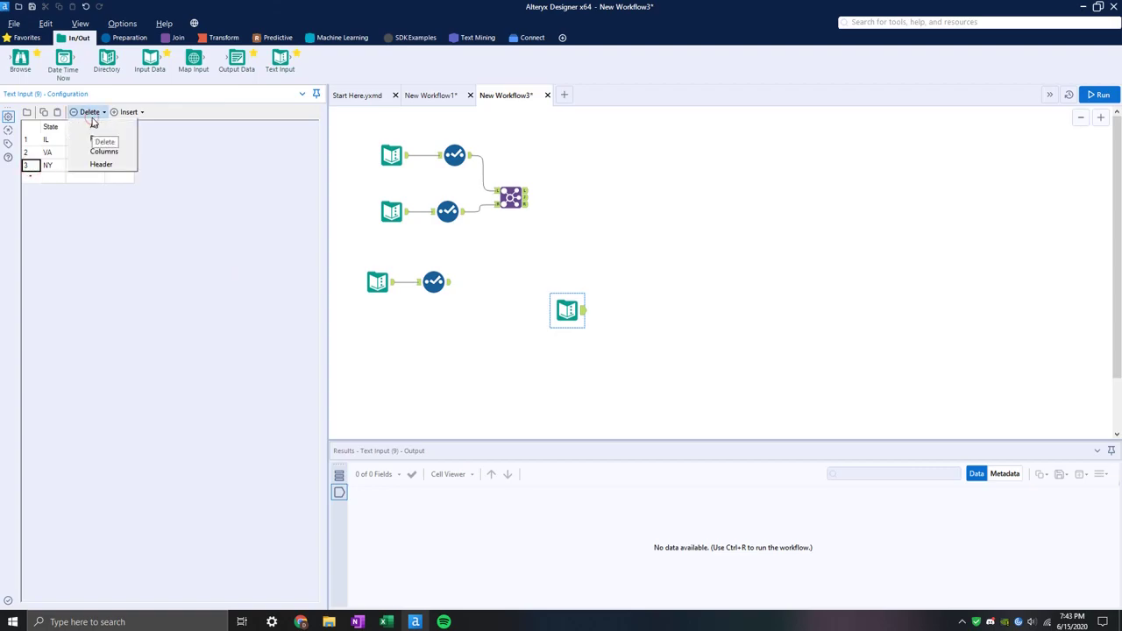
{"action": "left_click", "coordinate": [103, 138]}
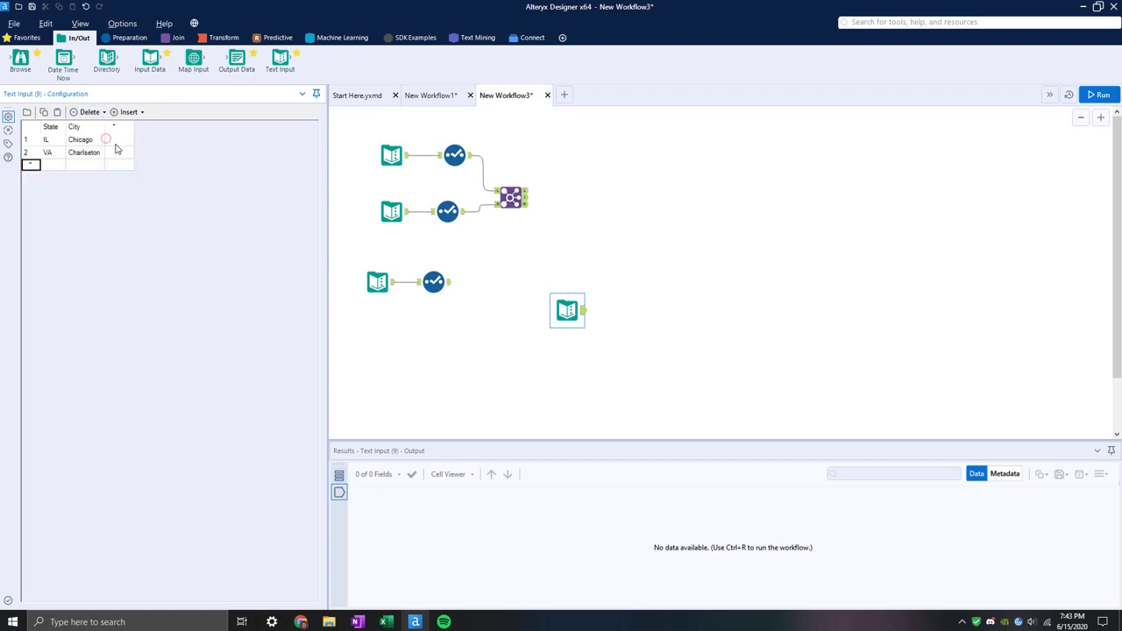
{"action": "left_click", "coordinate": [75, 126]}
{"action": "left_click", "coordinate": [91, 112]}
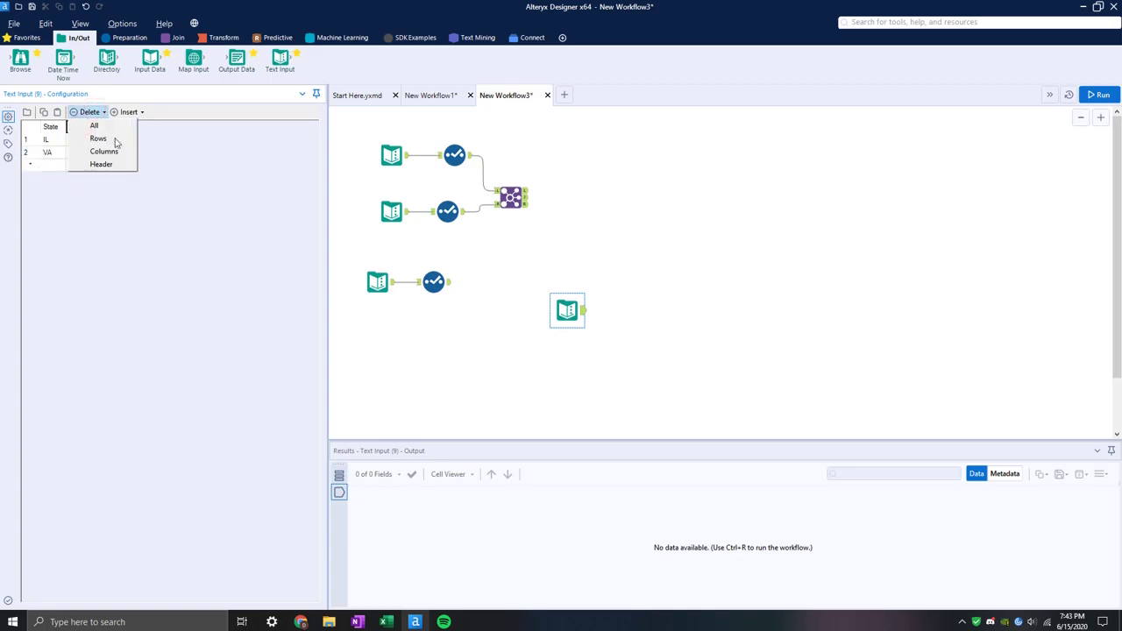
{"action": "left_click", "coordinate": [113, 154]}
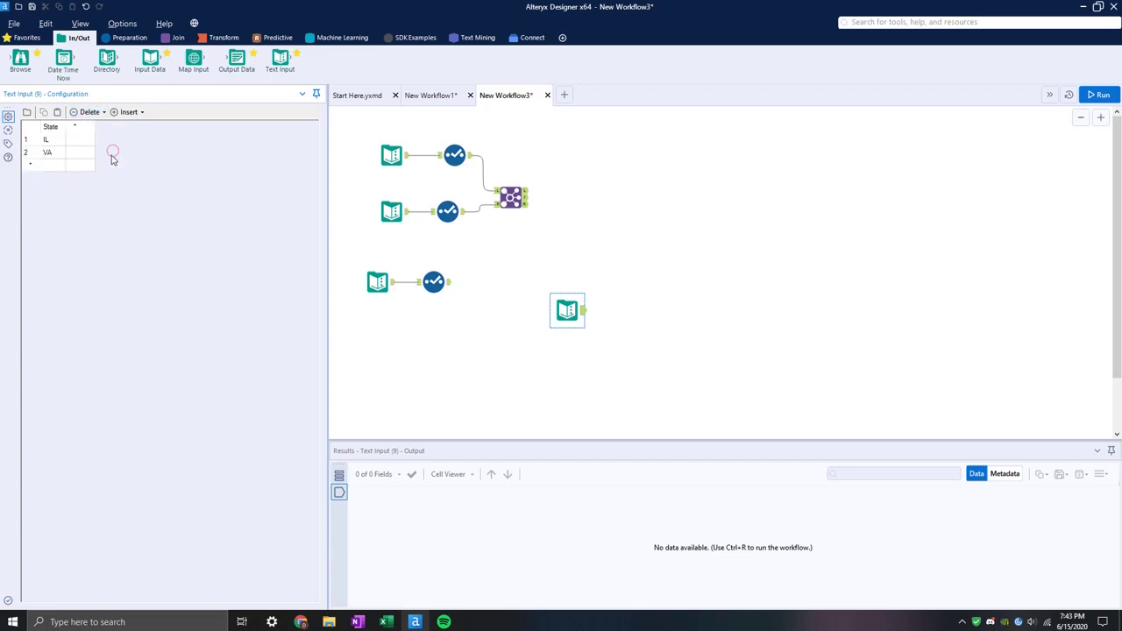
{"action": "left_click", "coordinate": [47, 128]}
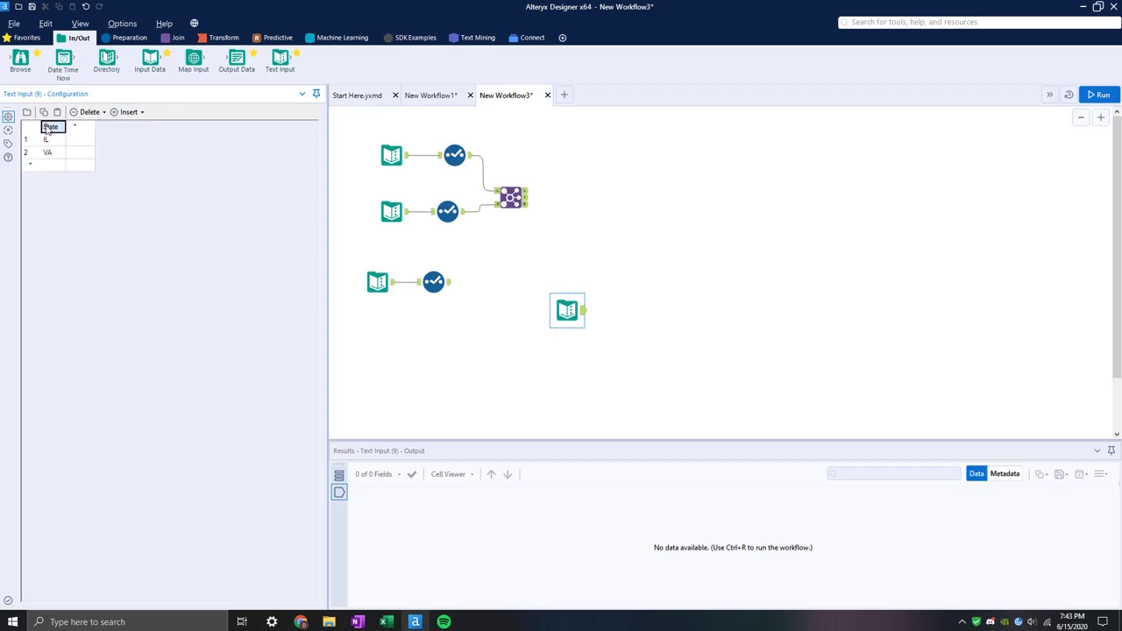
{"action": "left_click", "coordinate": [101, 114]}
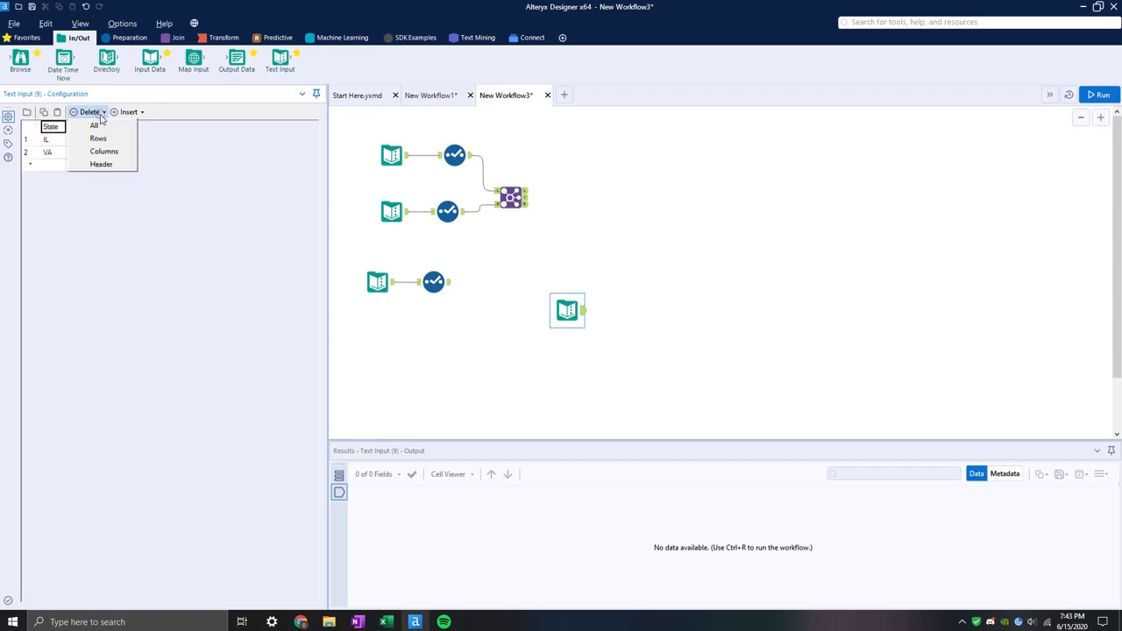
{"action": "left_click", "coordinate": [106, 164]}
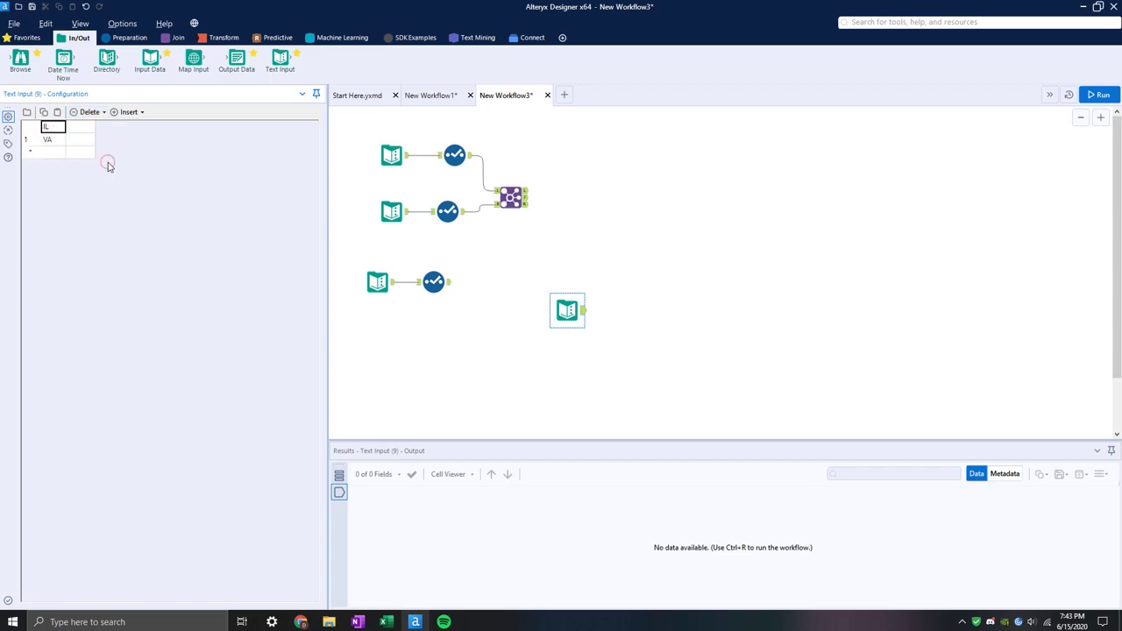
Insert a generic Field header row above IL and a new empty column.
{"action": "left_click", "coordinate": [129, 114]}
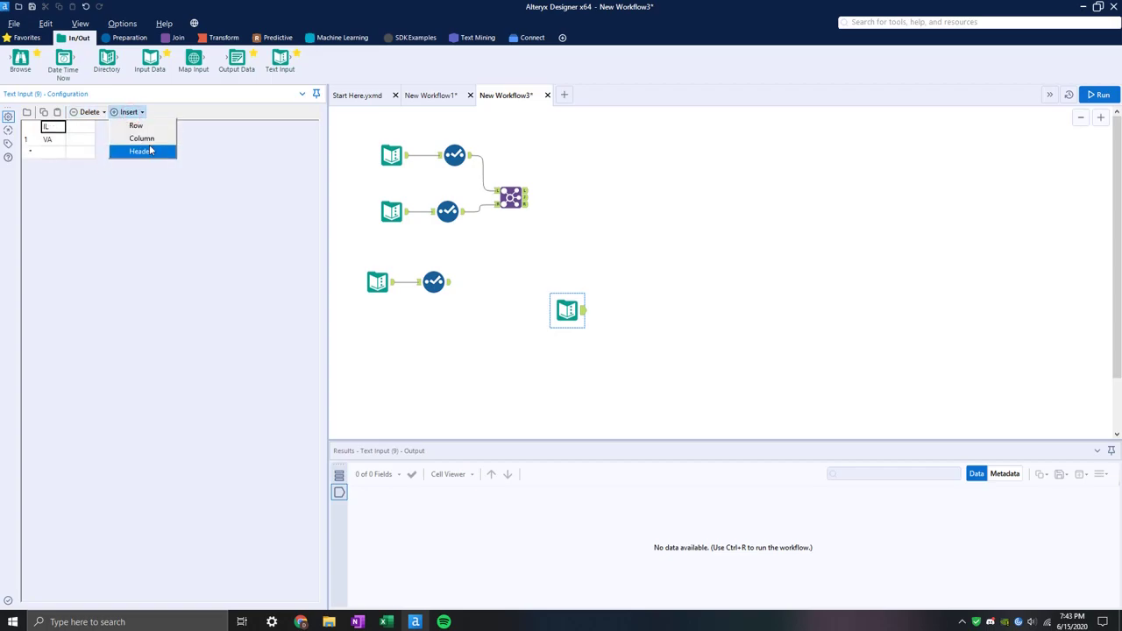
{"action": "left_click", "coordinate": [150, 151]}
{"action": "left_click", "coordinate": [129, 112]}
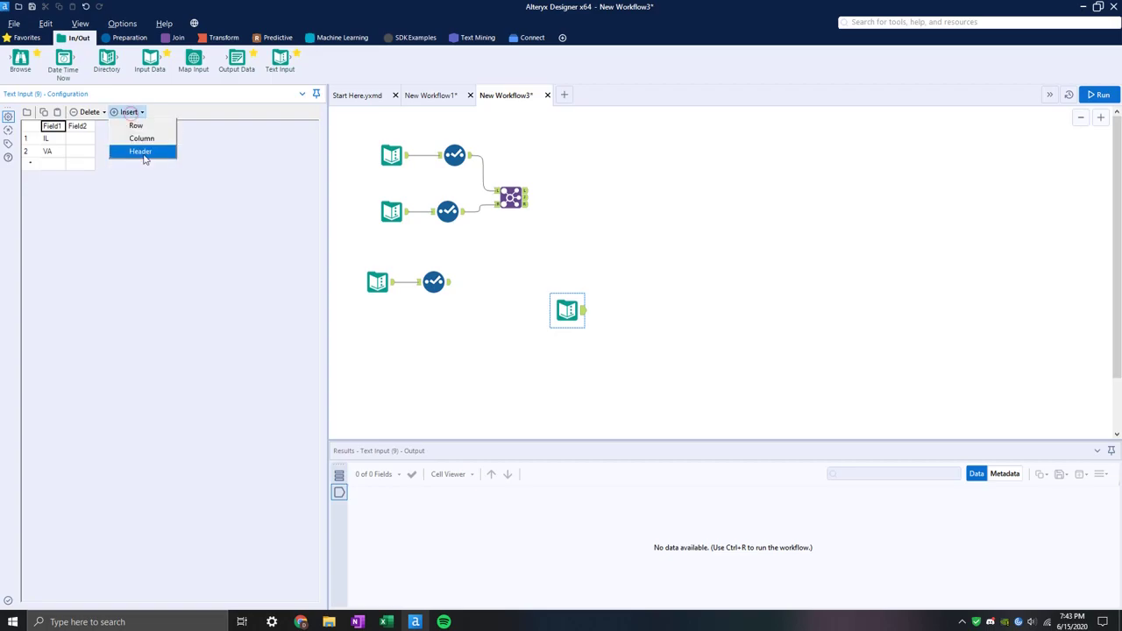
{"action": "left_click", "coordinate": [146, 141]}
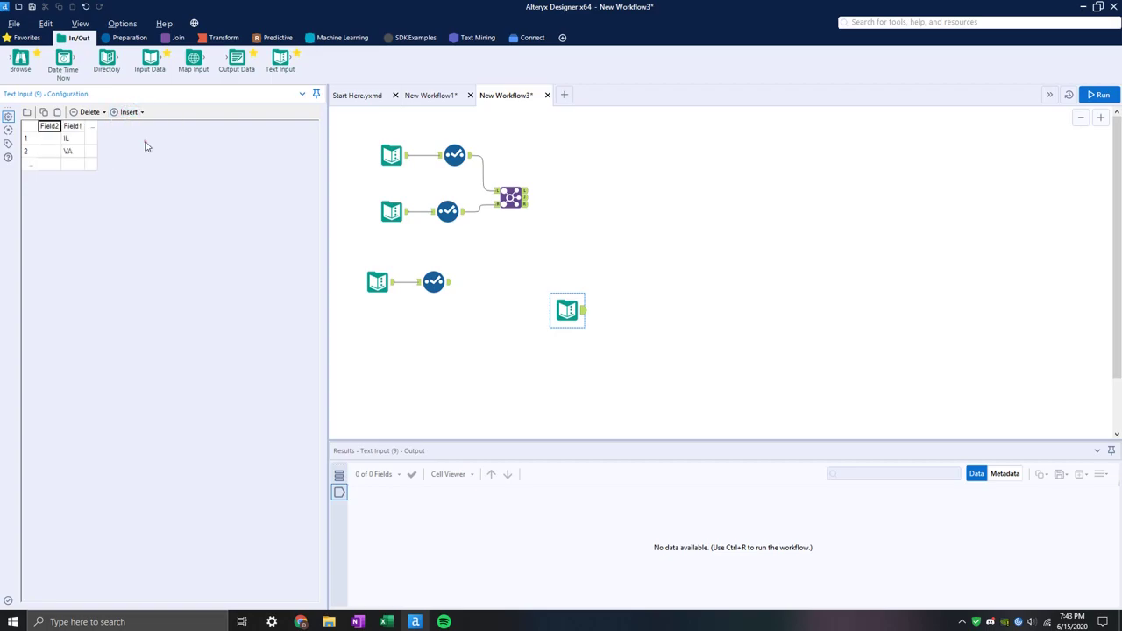
{"action": "left_click", "coordinate": [134, 113]}
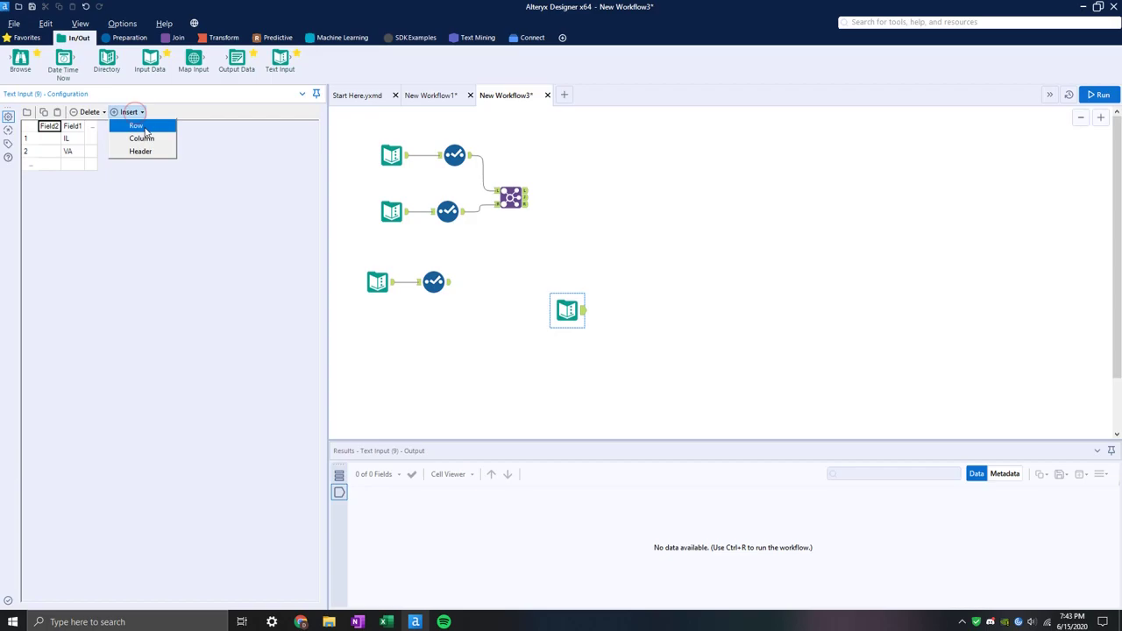
Insert a blank top row, paste the copied state income table, and copy the grid contents.
{"action": "left_click", "coordinate": [136, 125]}
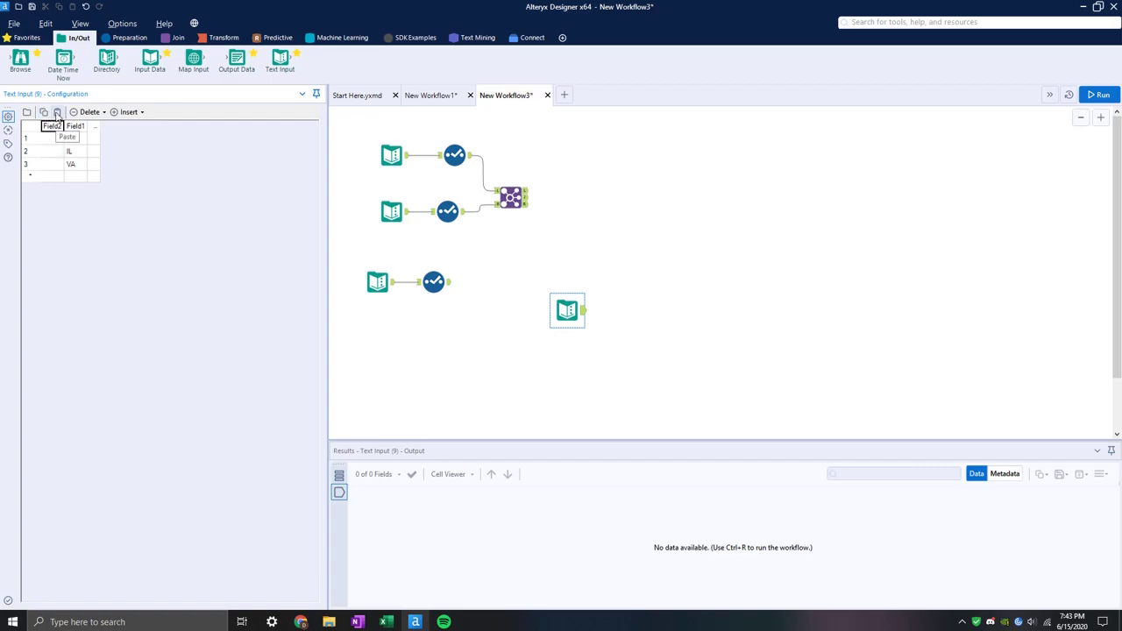
{"action": "left_click", "coordinate": [56, 114]}
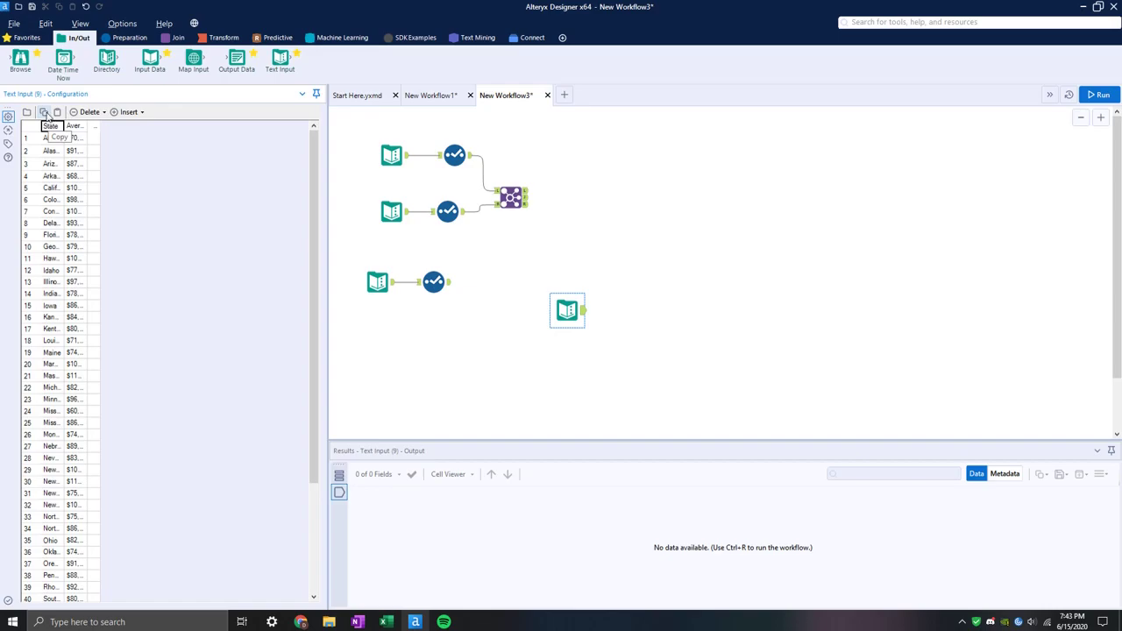
{"action": "left_click", "coordinate": [44, 114]}
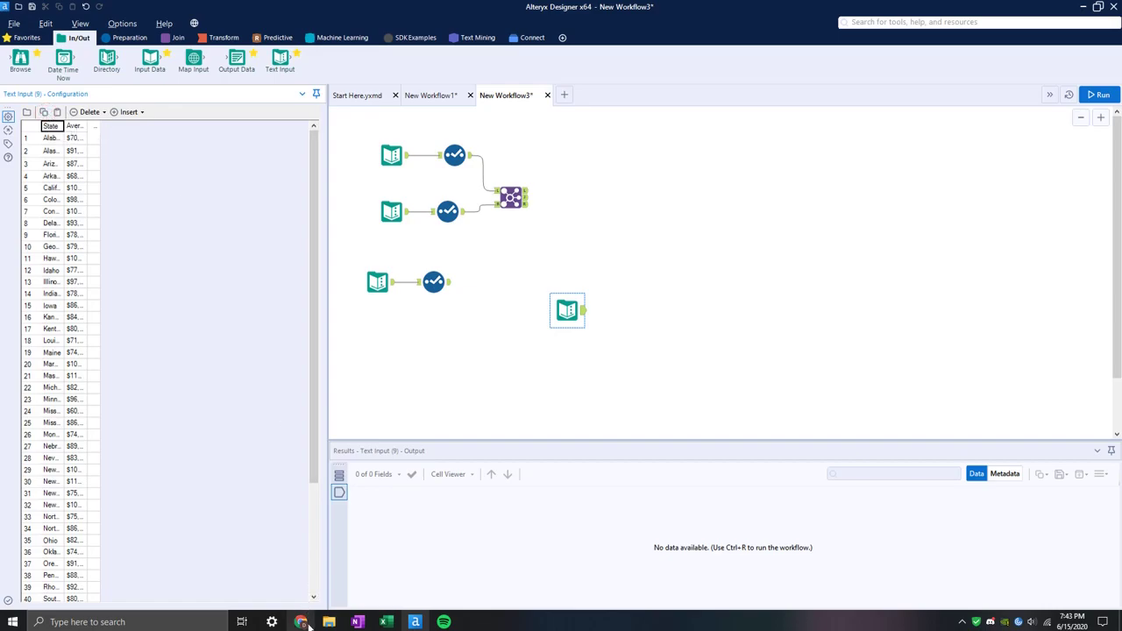
Paste the state income block into Excel's Book2 at K1, widen column L, and minimize Excel.
{"action": "mouse_move", "coordinate": [392, 624]}
{"action": "left_click", "coordinate": [221, 565]}
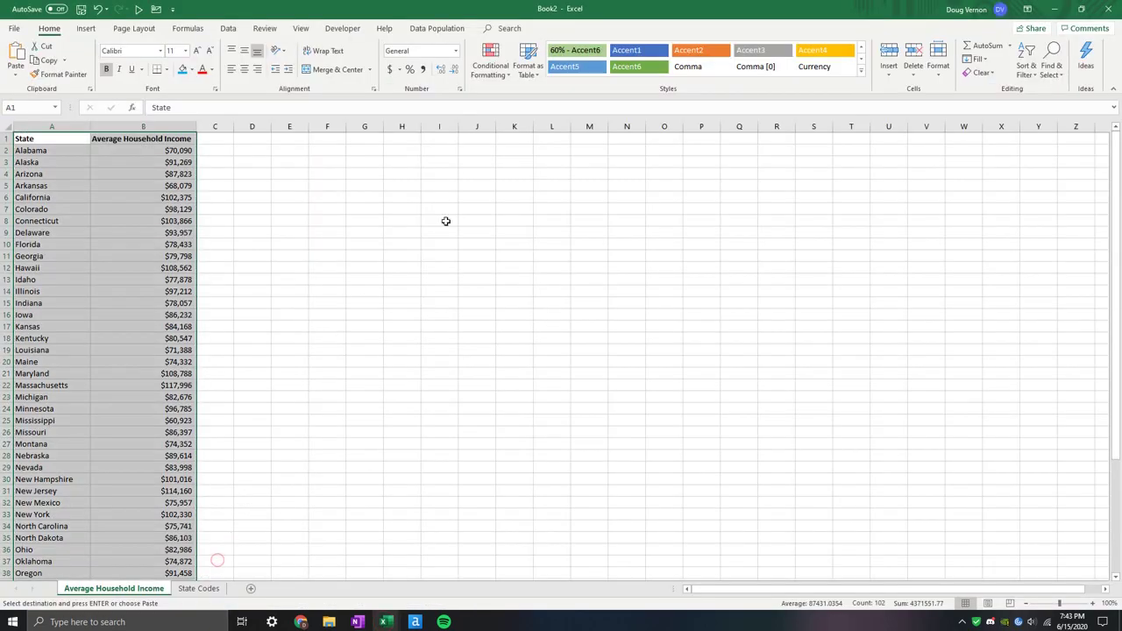
{"action": "left_click", "coordinate": [513, 140]}
{"action": "key", "text": "ctrl+v"}
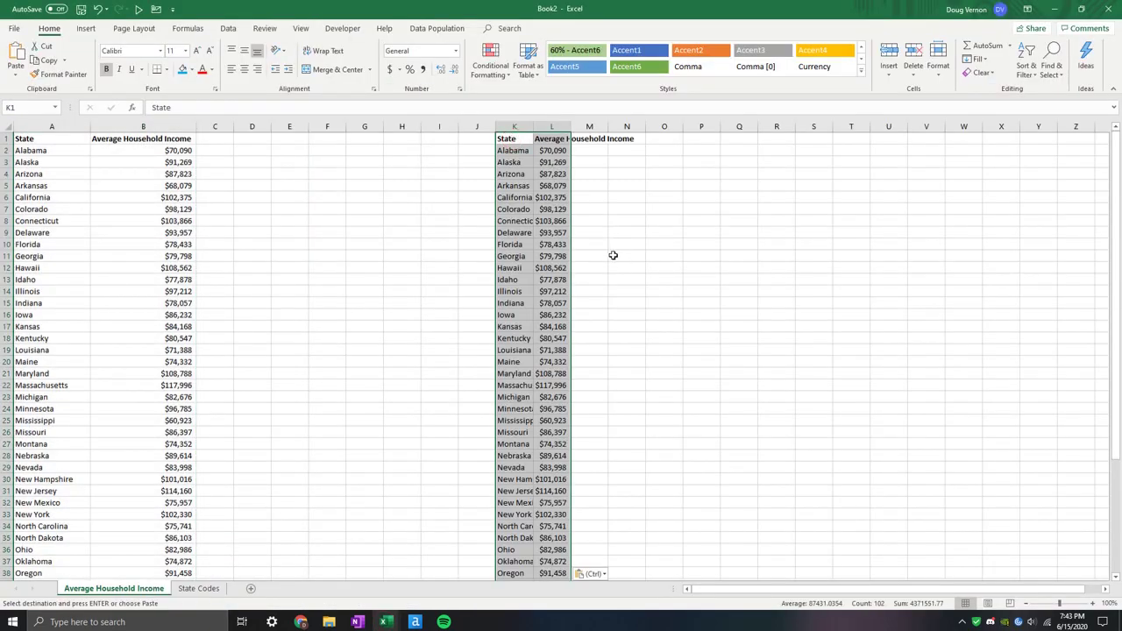
{"action": "double_click", "coordinate": [570, 126]}
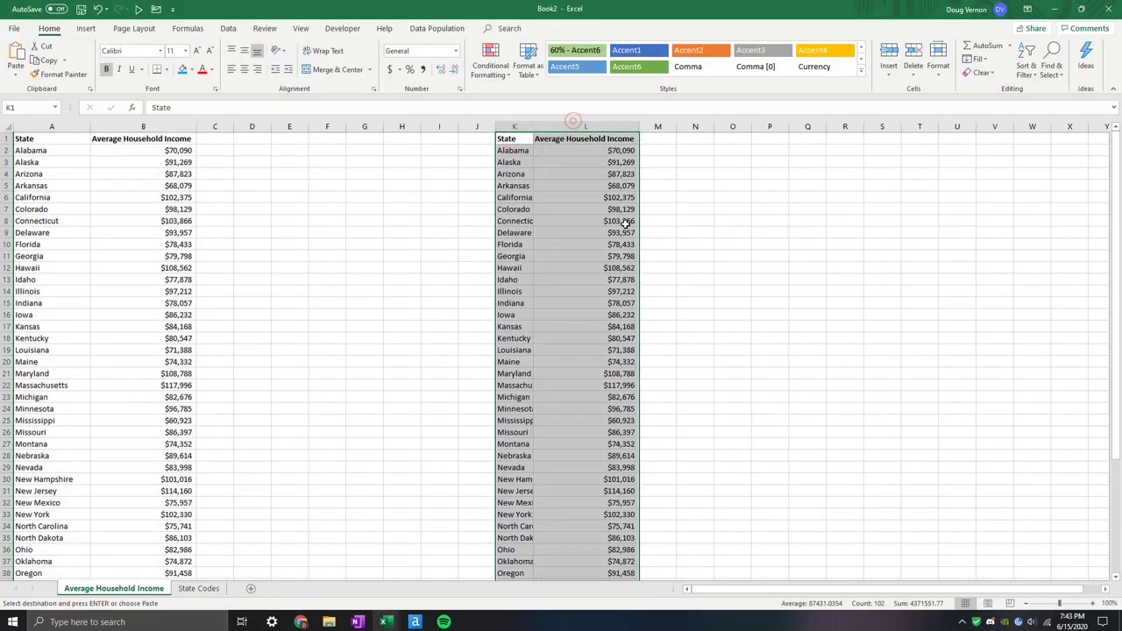
{"action": "left_click", "coordinate": [1054, 9]}
{"action": "left_click", "coordinate": [8, 129]}
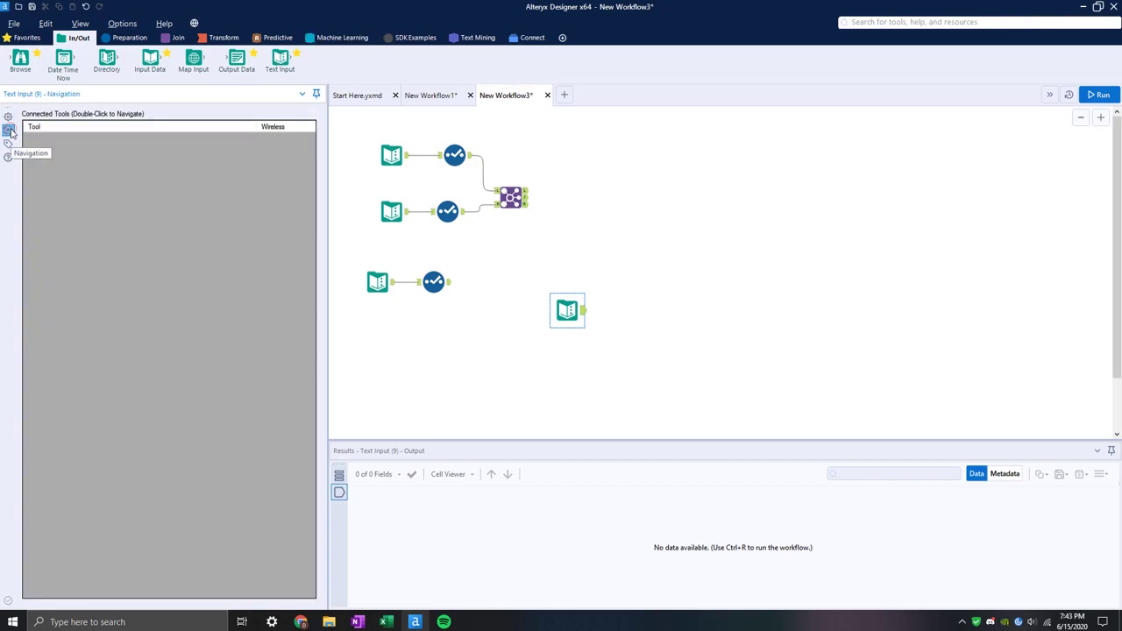
{"action": "left_click", "coordinate": [8, 116]}
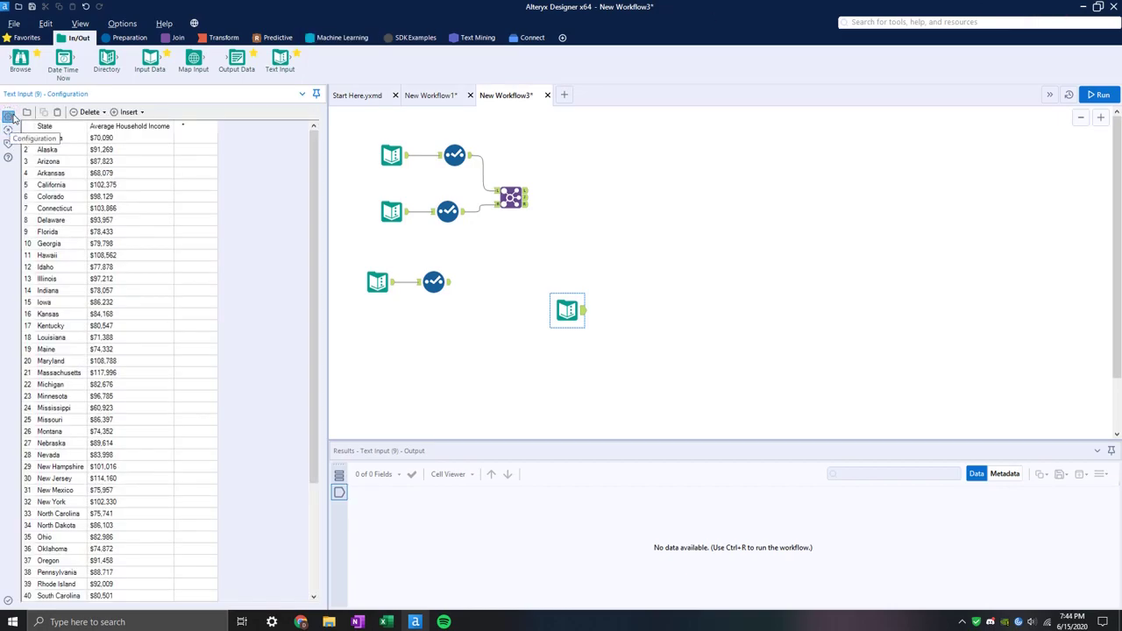